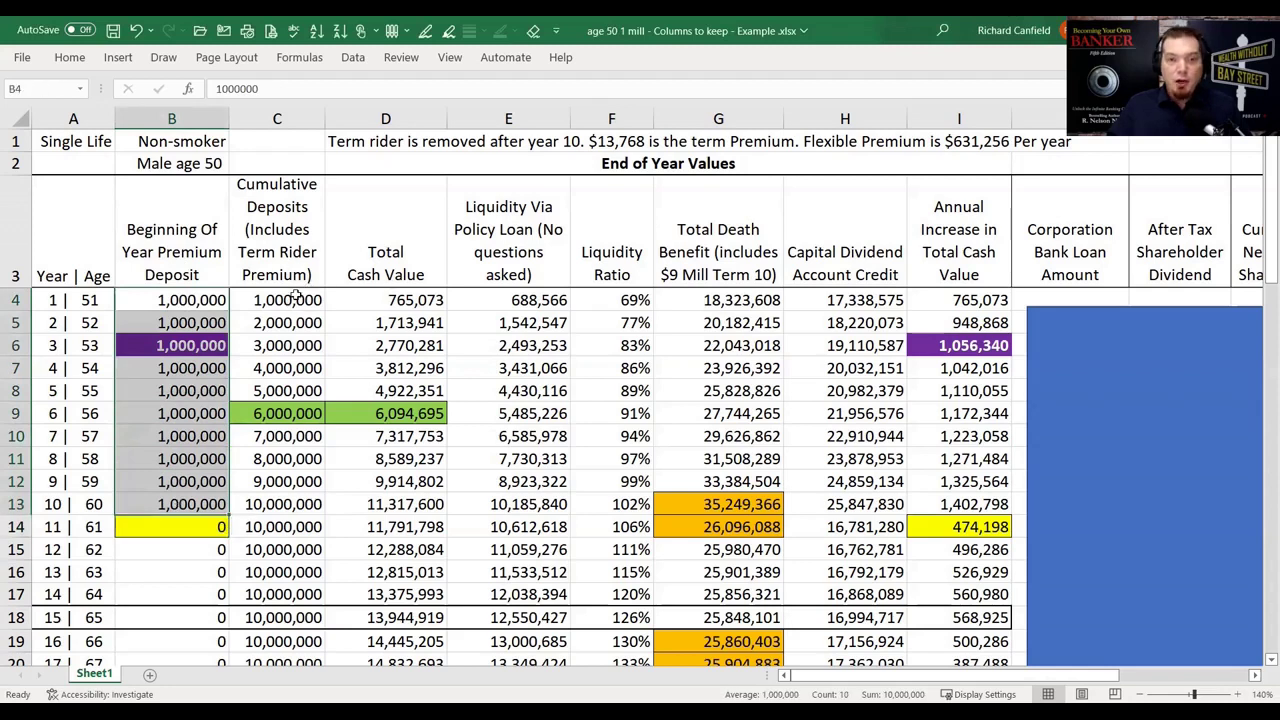
Step: Highlight the cumulative deposits for years 1 to 10 and inspect the Liquidity Ratio heading and the first-year death benefit and policy loan liquidity
{"action": "left_click_drag", "start_coordinate": [296, 294], "coordinate": [287, 497]}
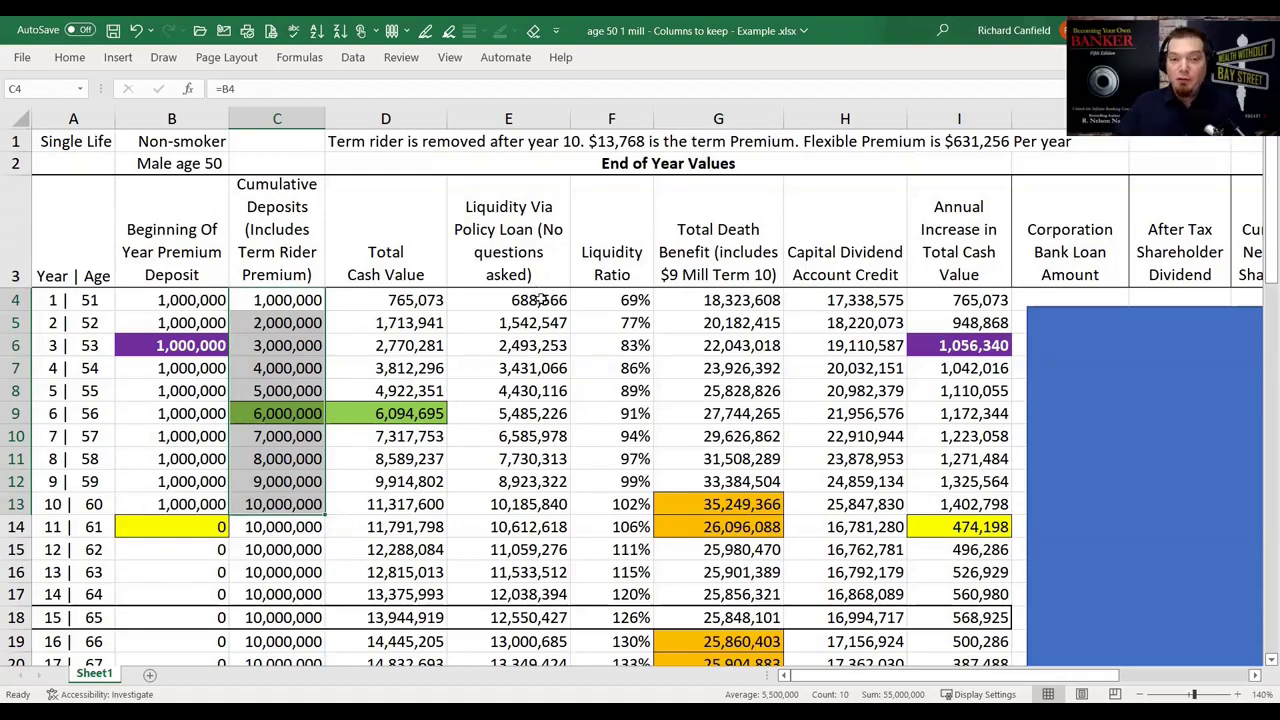
{"action": "left_click", "coordinate": [588, 265]}
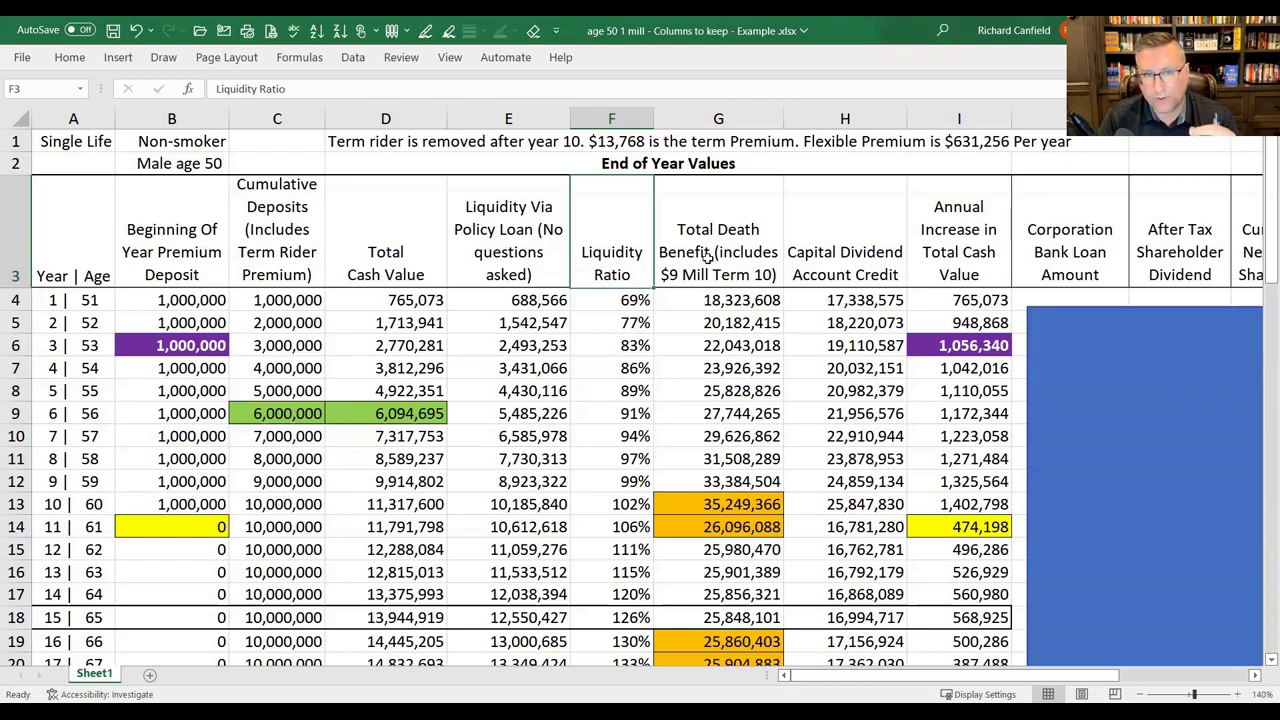
{"action": "left_click", "coordinate": [634, 214]}
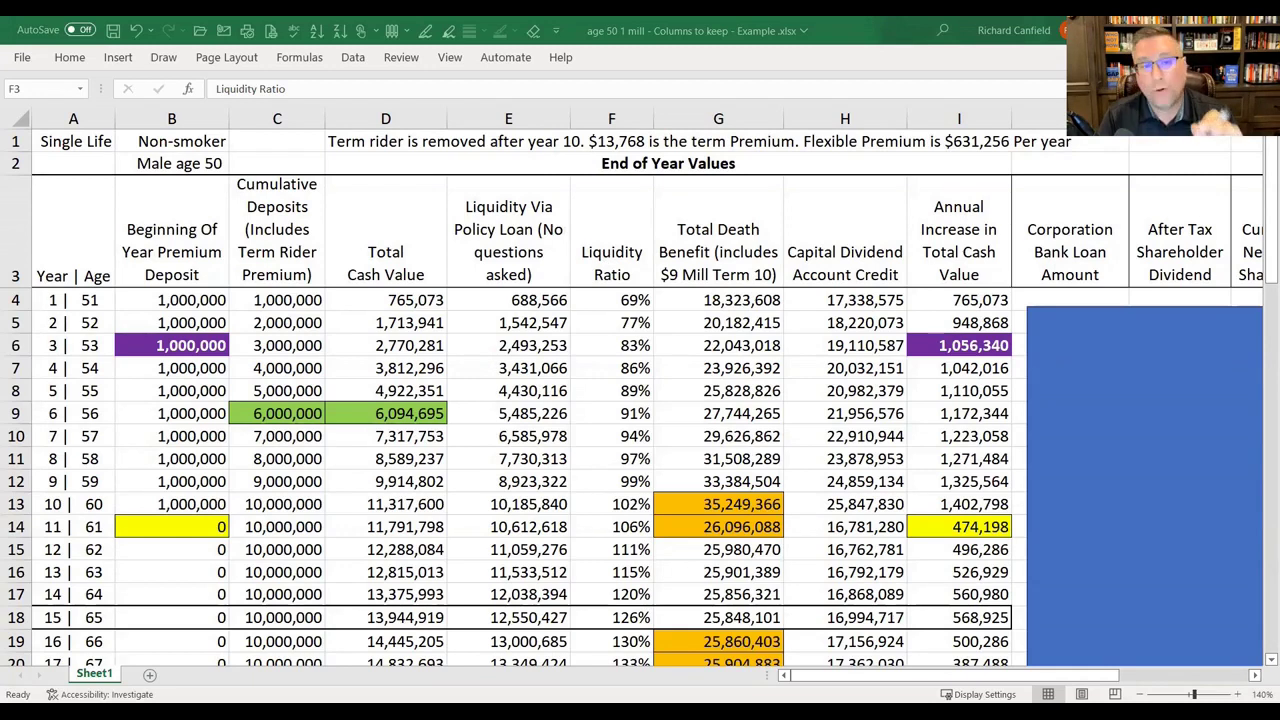
{"action": "left_click", "coordinate": [612, 240]}
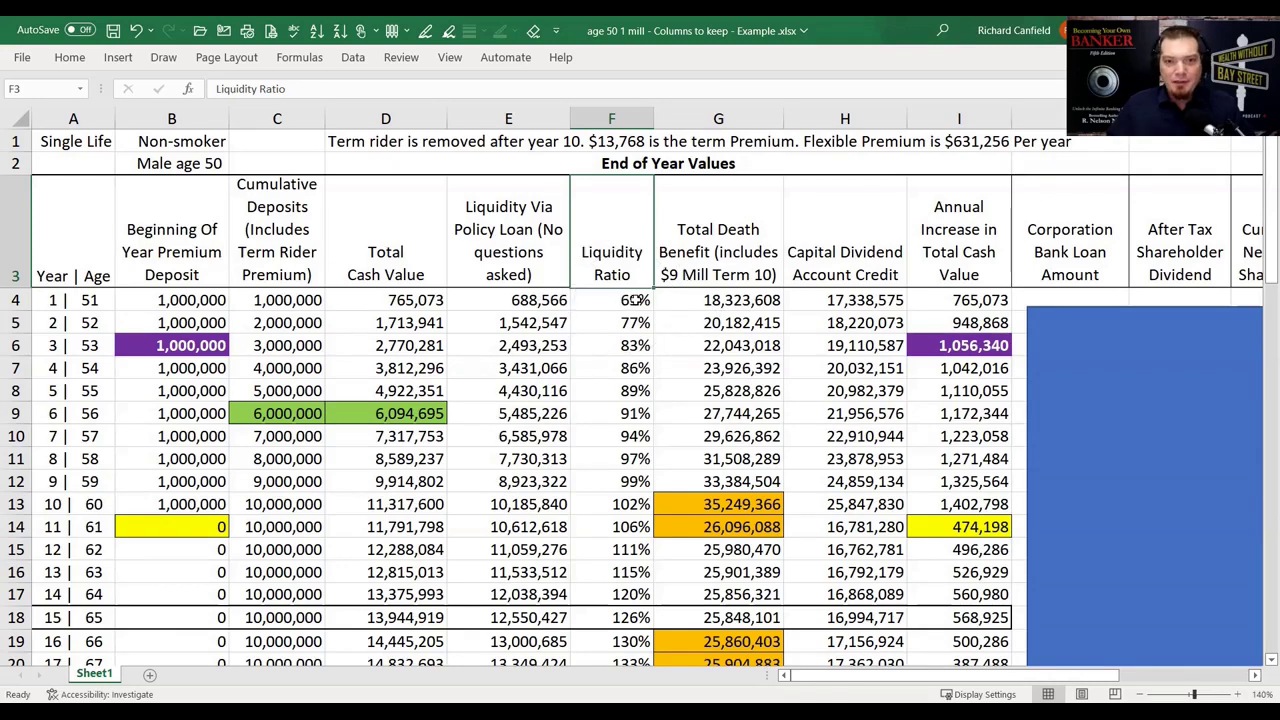
{"action": "left_click", "coordinate": [768, 302]}
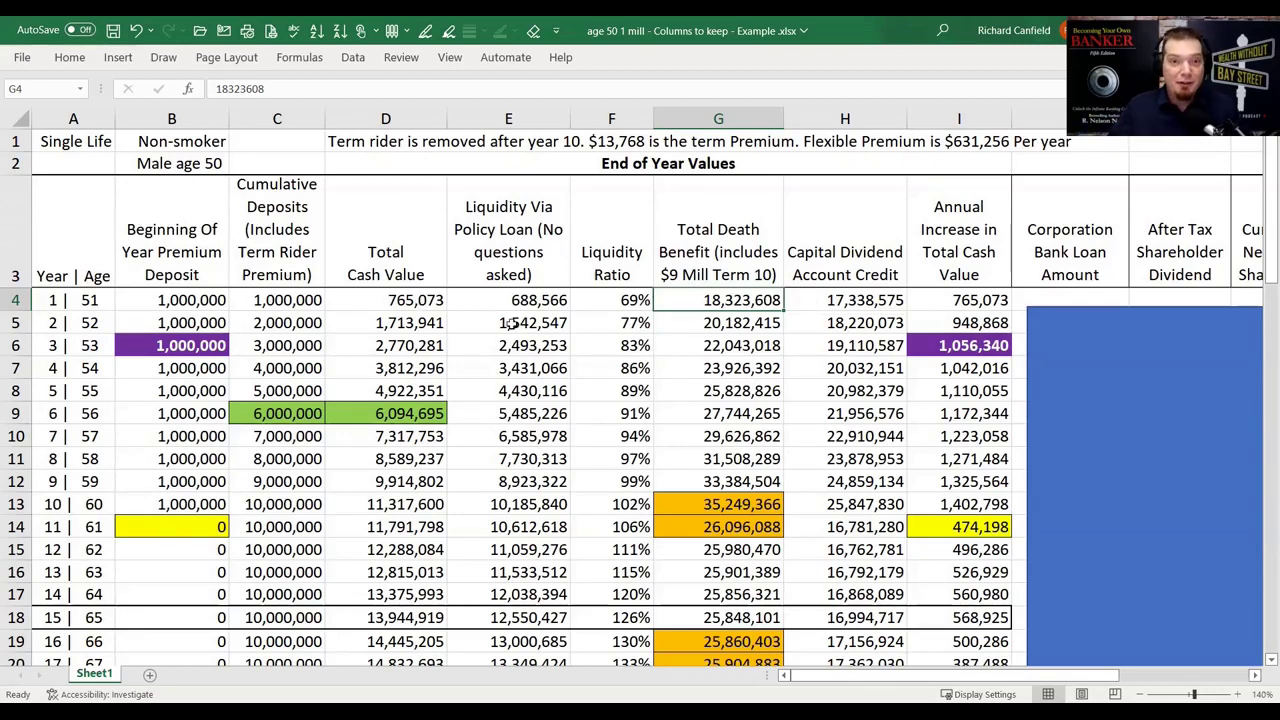
{"action": "left_click", "coordinate": [546, 305]}
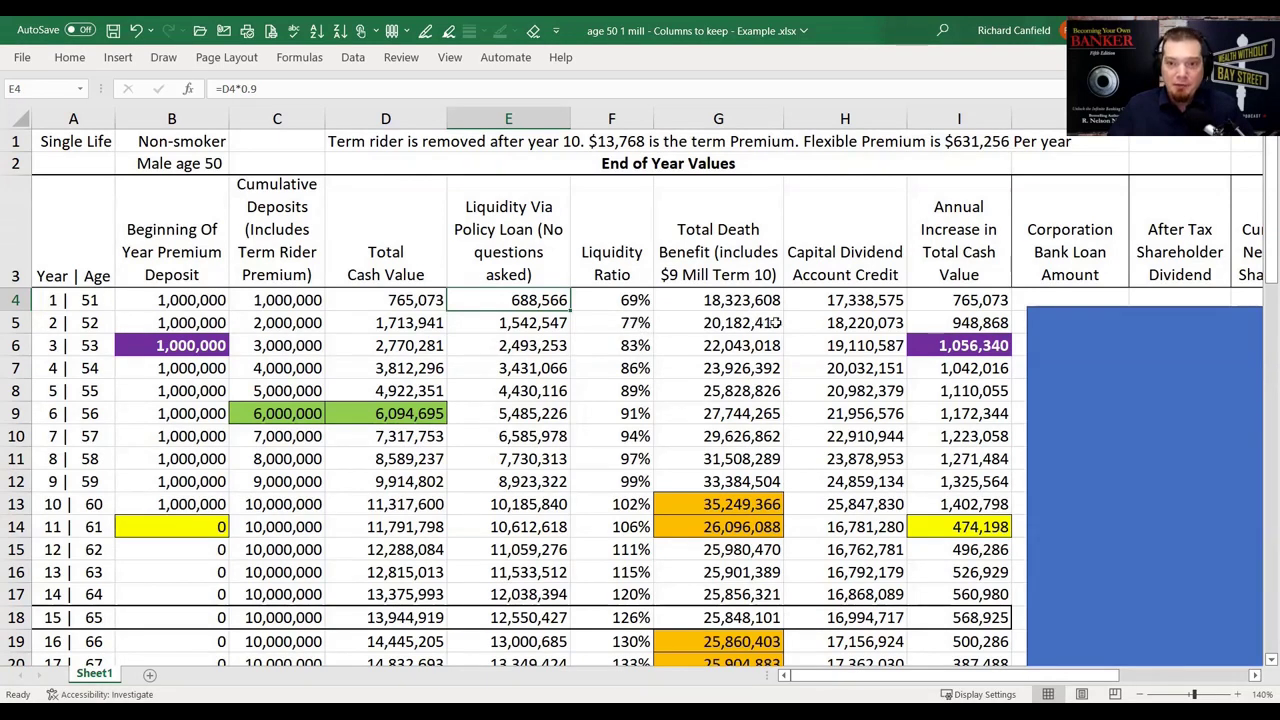
Step: Check the annual cash value increase in years 2 and 3 against the premium, and year 6 cumulative deposits against total cash value
{"action": "left_click", "coordinate": [958, 322]}
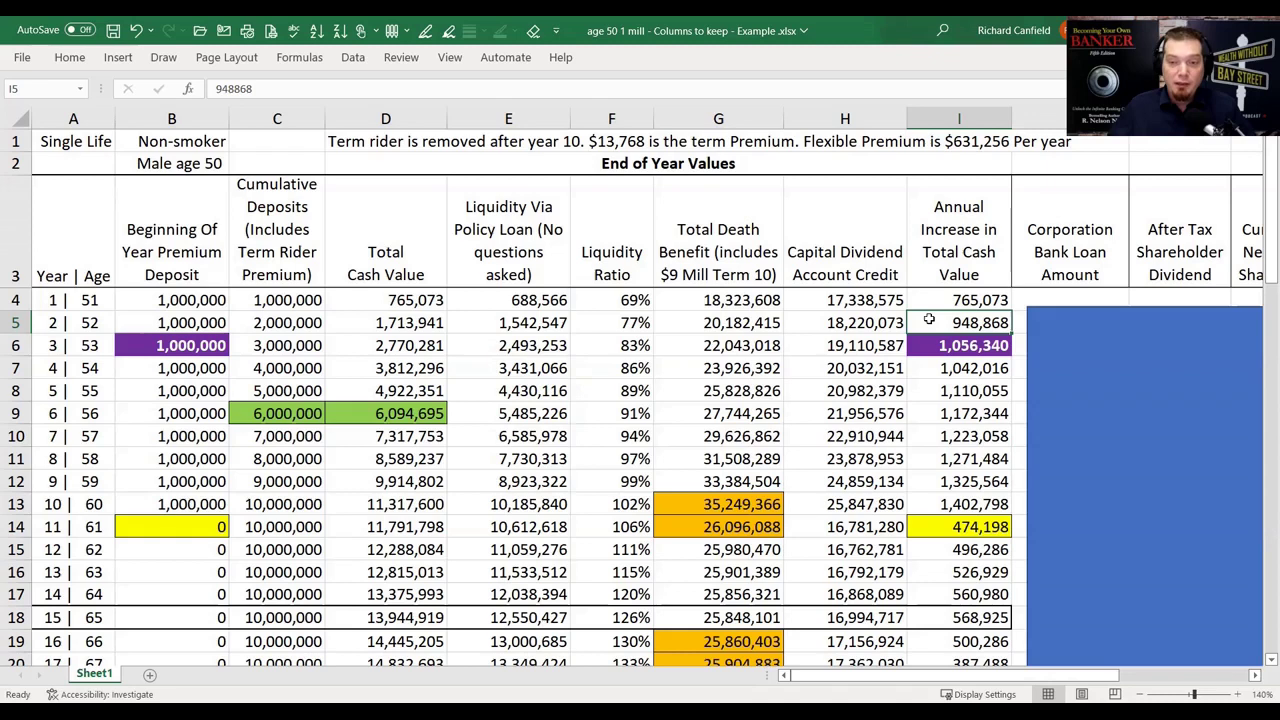
{"action": "left_click", "coordinate": [181, 347]}
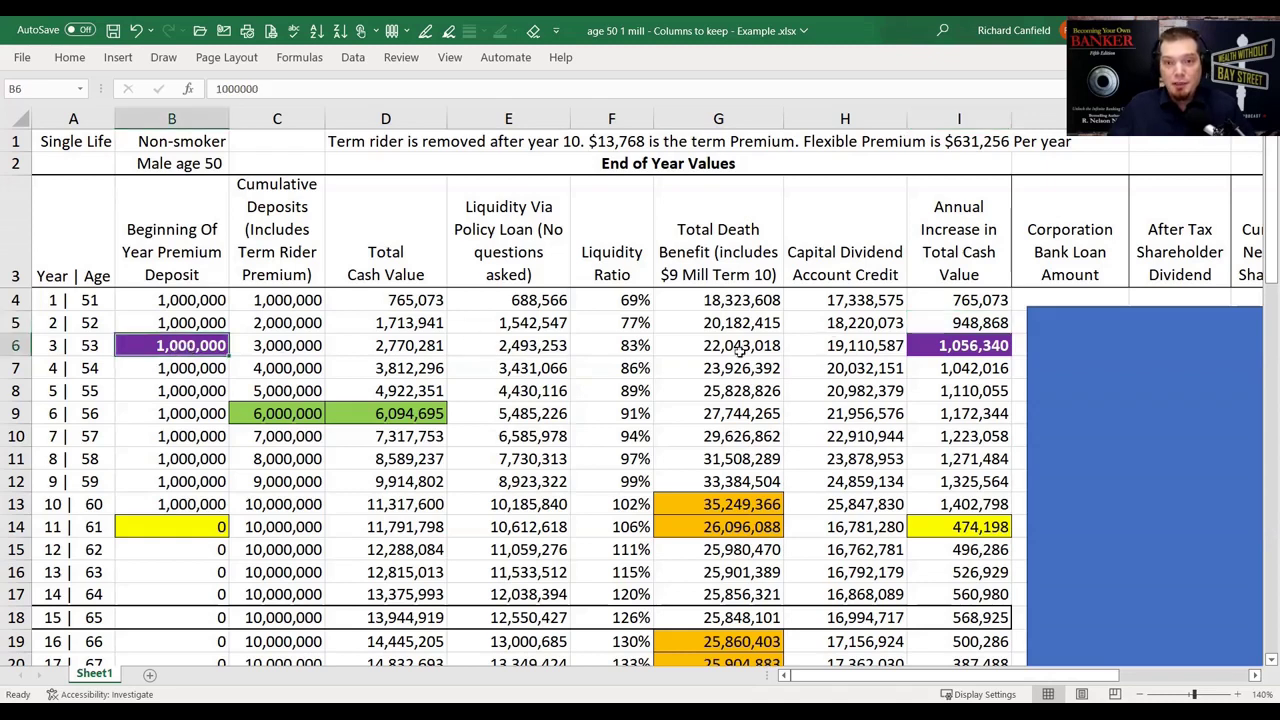
{"action": "left_click", "coordinate": [945, 347]}
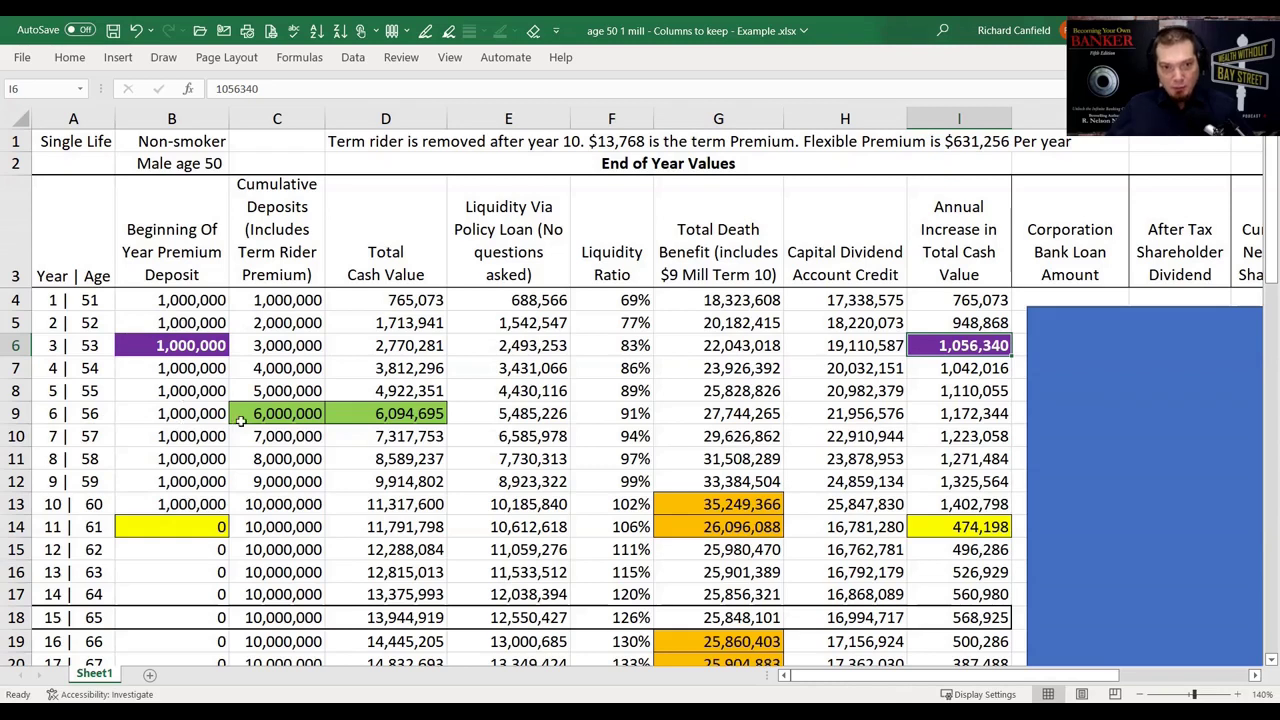
{"action": "left_click", "coordinate": [280, 418]}
{"action": "left_click", "coordinate": [398, 410]}
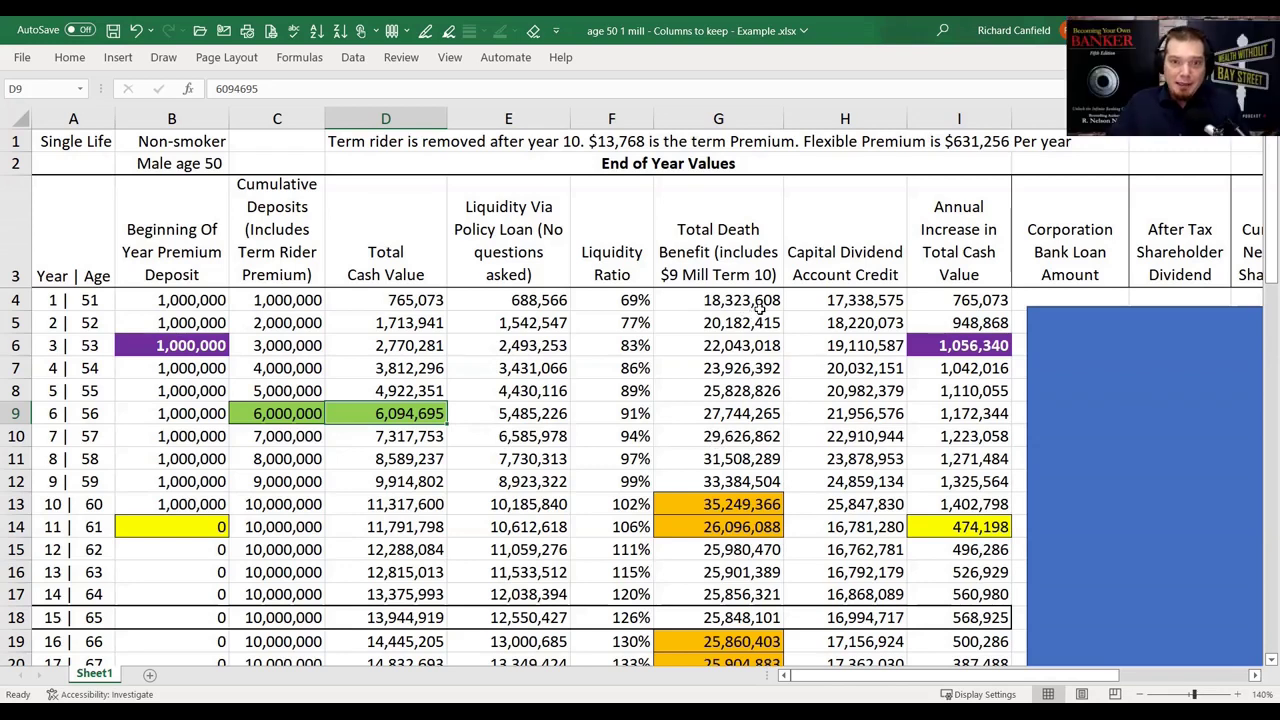
Step: Examine the death benefit in years 6, 10 and 11, the year 10 deposits and cash value, and the year 11 Capital Dividend Account credit
{"action": "left_click", "coordinate": [757, 418]}
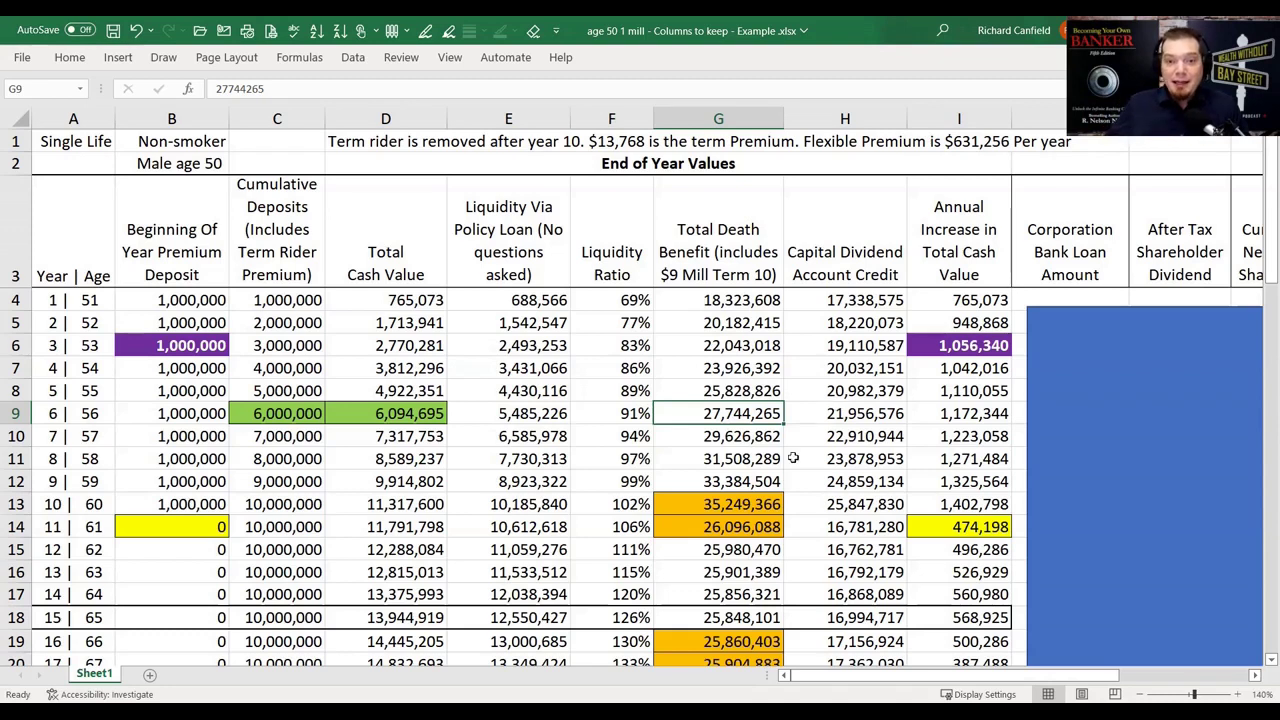
{"action": "left_click", "coordinate": [751, 512]}
{"action": "left_click_drag", "start_coordinate": [751, 512], "coordinate": [752, 528]}
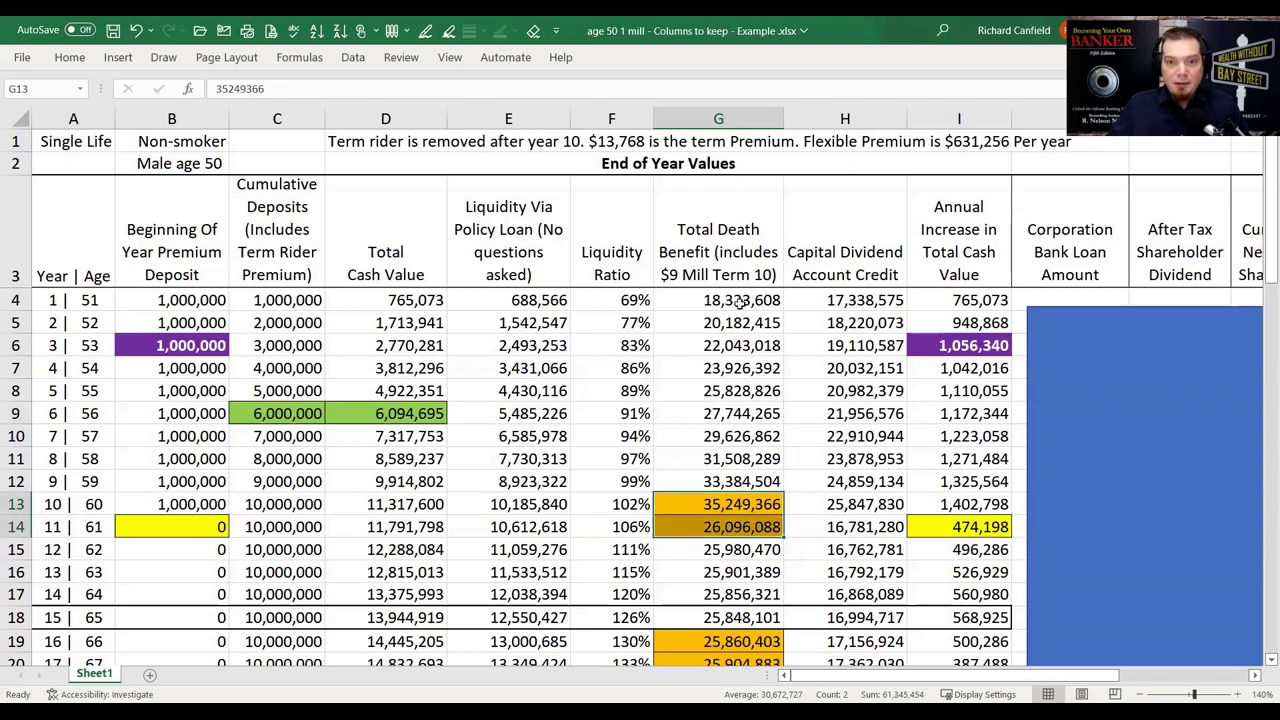
{"action": "left_click", "coordinate": [738, 522]}
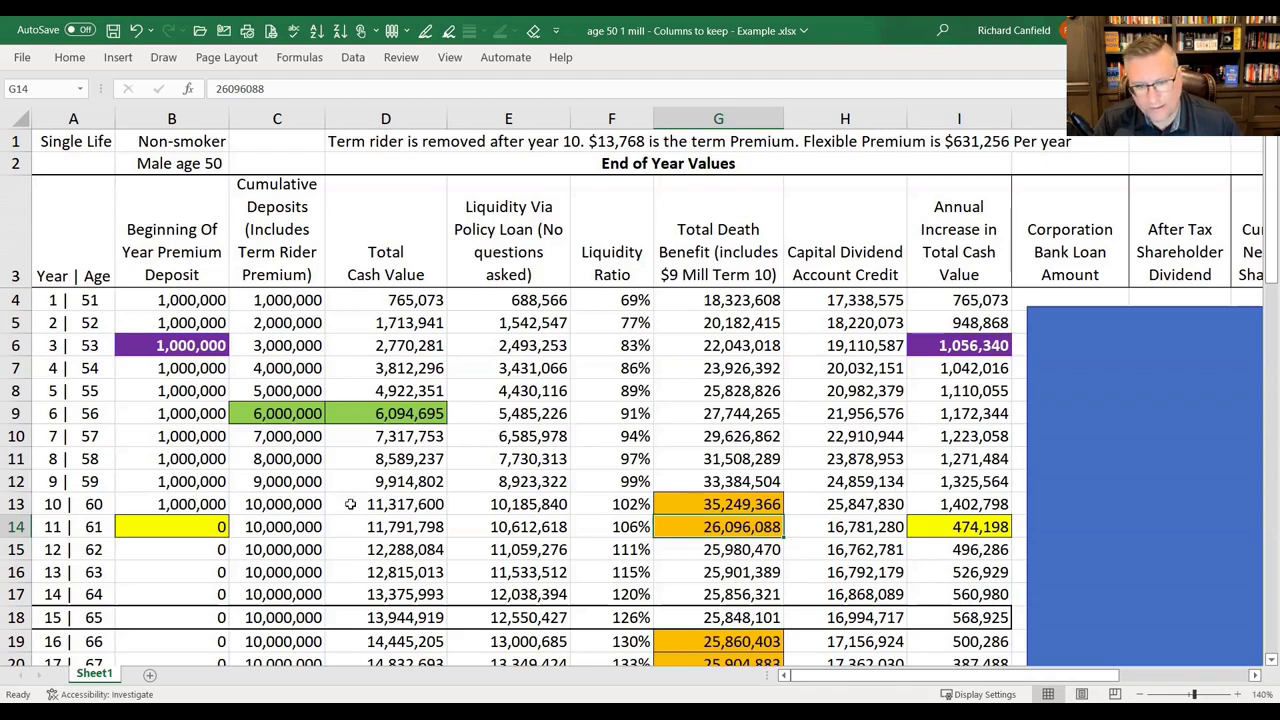
{"action": "left_click", "coordinate": [294, 508]}
{"action": "left_click", "coordinate": [352, 509], "text": "shift"}
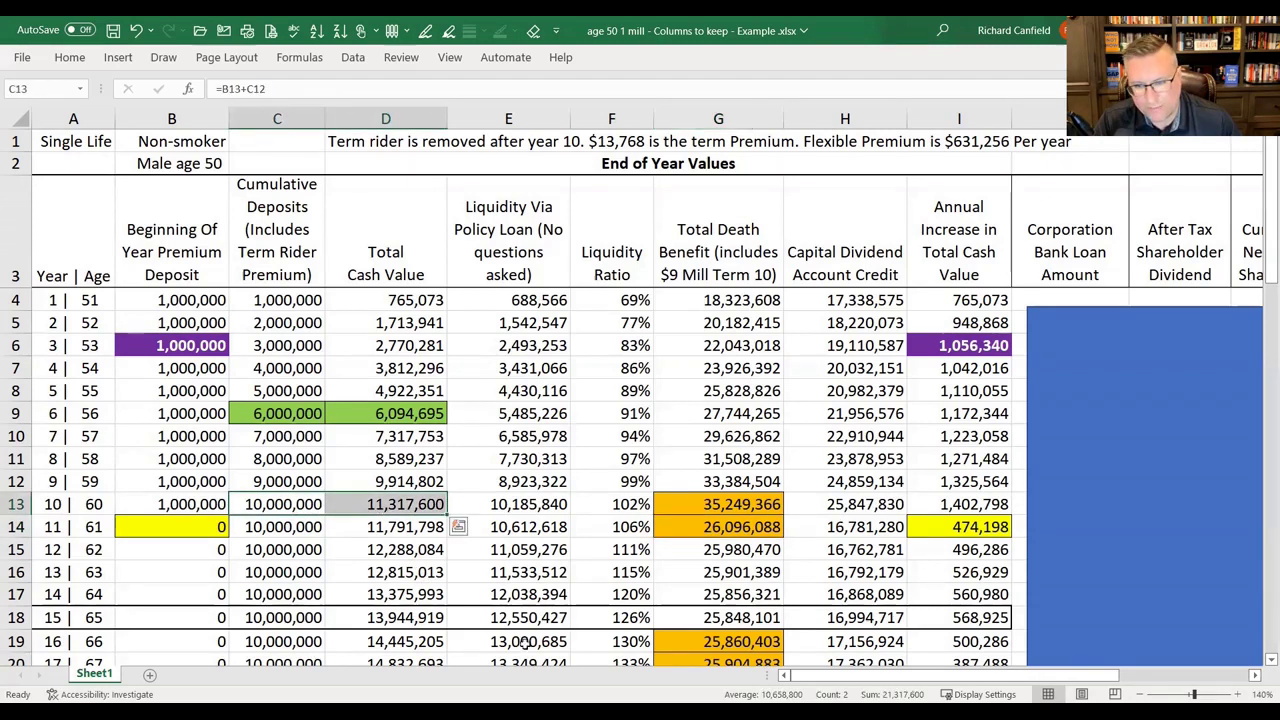
{"action": "left_click", "coordinate": [746, 533]}
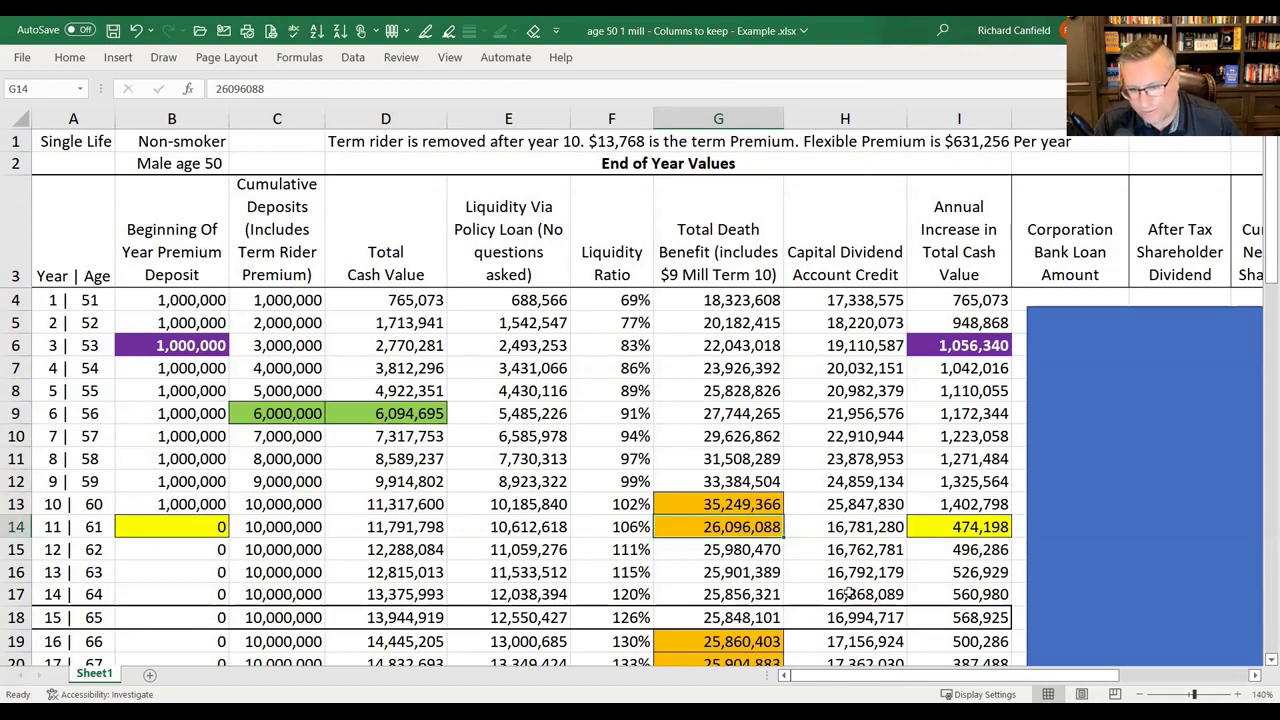
{"action": "left_click", "coordinate": [852, 535]}
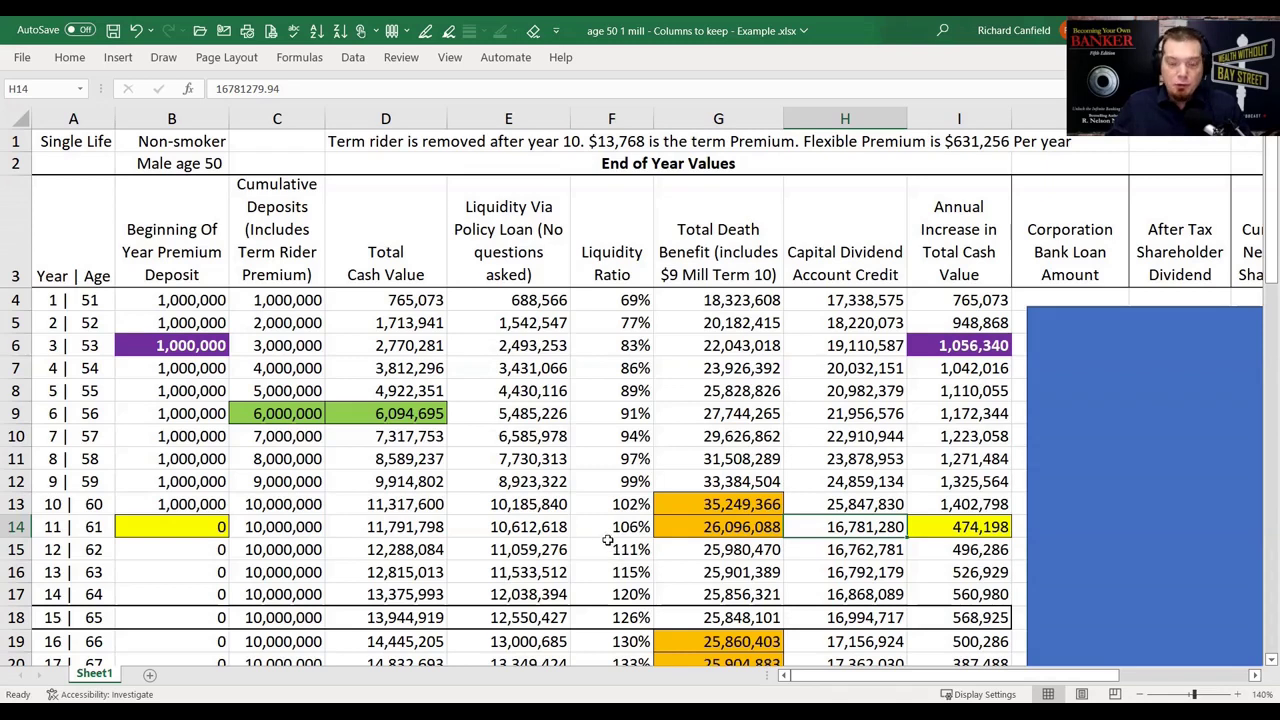
Step: Highlight the premium deposits for years 11 to 20 and the total death benefit for years 16 and 17
{"action": "scroll", "coordinate": [178, 455], "scroll_direction": "down", "scroll_amount": 2}
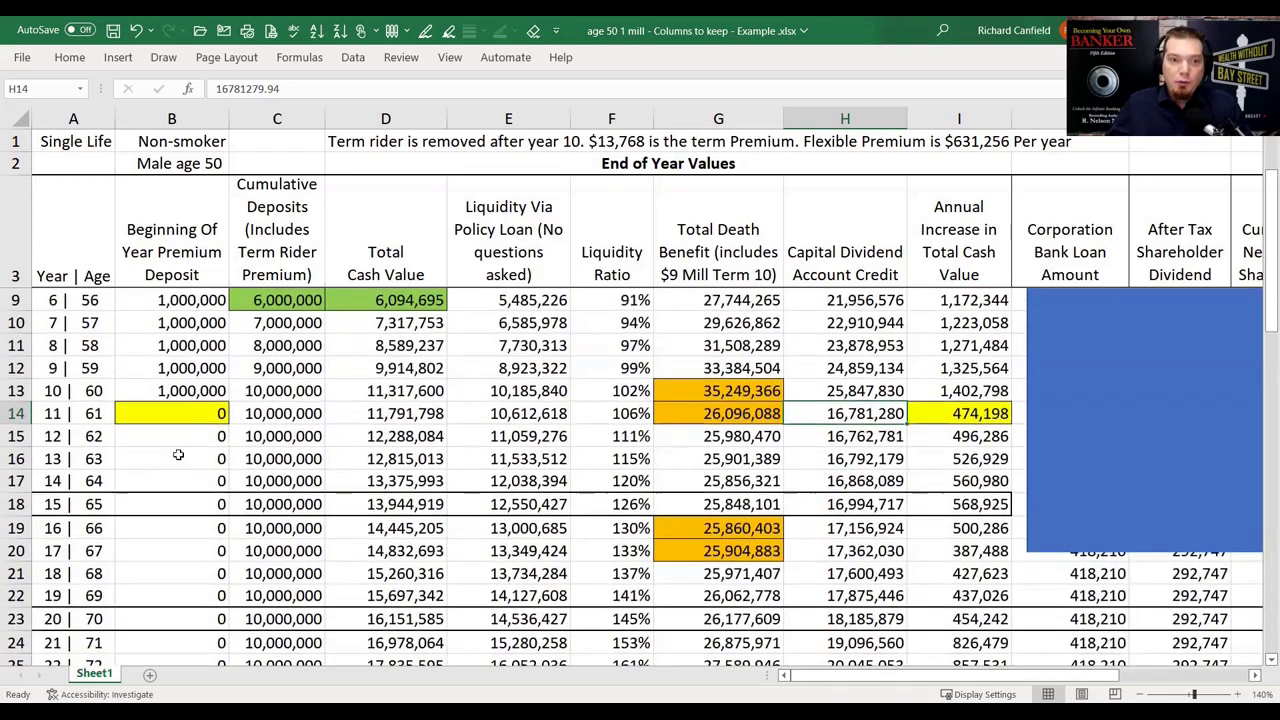
{"action": "left_click_drag", "start_coordinate": [186, 418], "coordinate": [180, 612]}
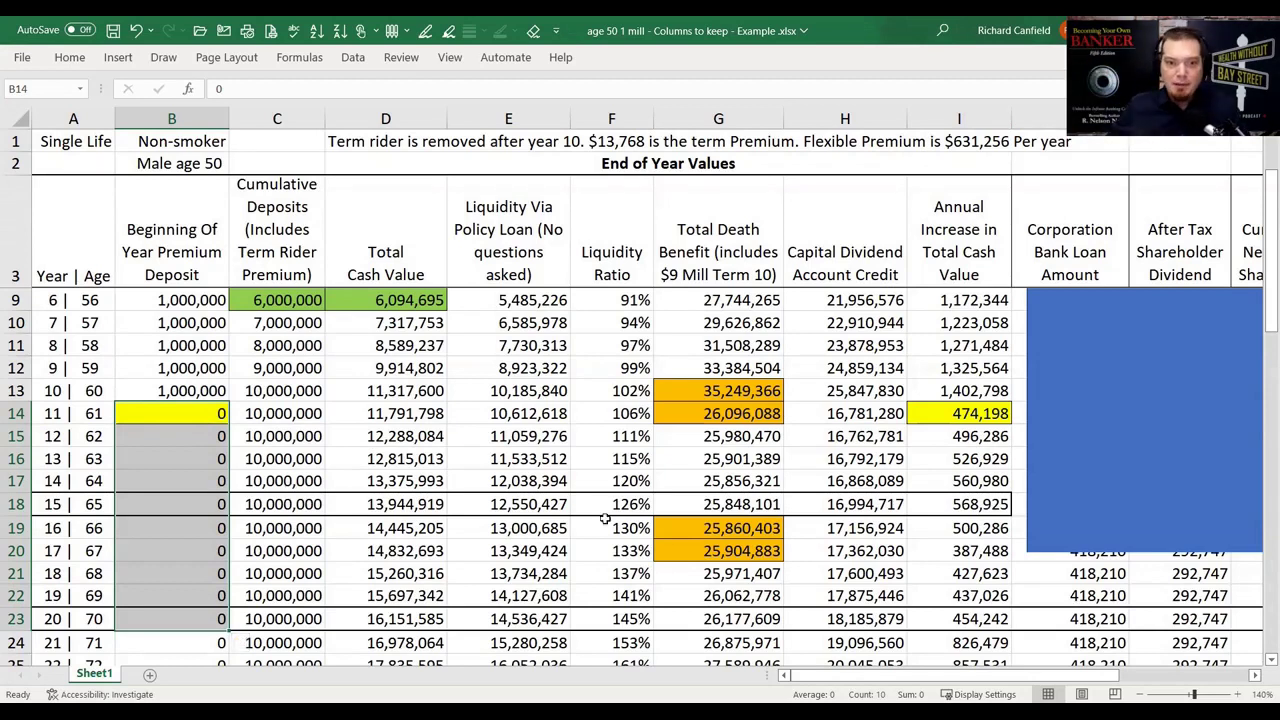
{"action": "left_click_drag", "start_coordinate": [766, 413], "coordinate": [772, 481]}
{"action": "left_click_drag", "start_coordinate": [767, 506], "coordinate": [757, 552]}
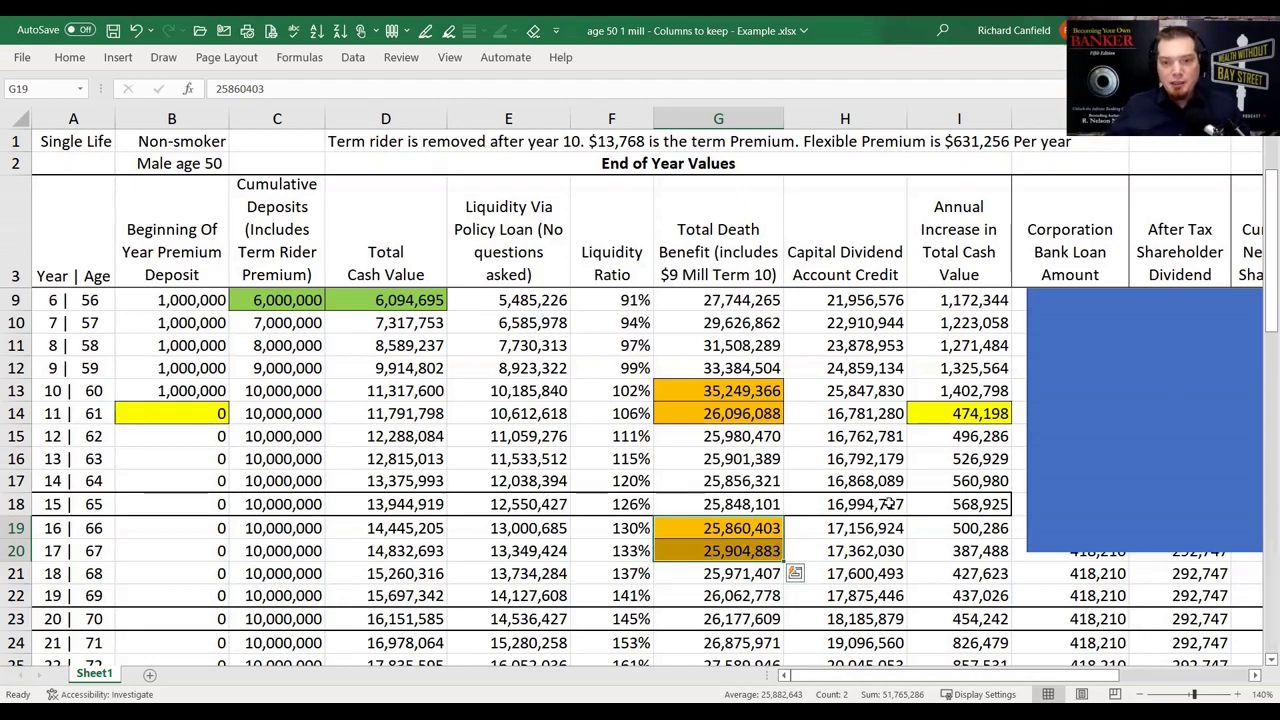
Step: Review the End of Year Values through year 50 at age 100, and return to the rows starting at year 6
{"action": "scroll", "coordinate": [560, 502], "scroll_direction": "down", "scroll_amount": 3}
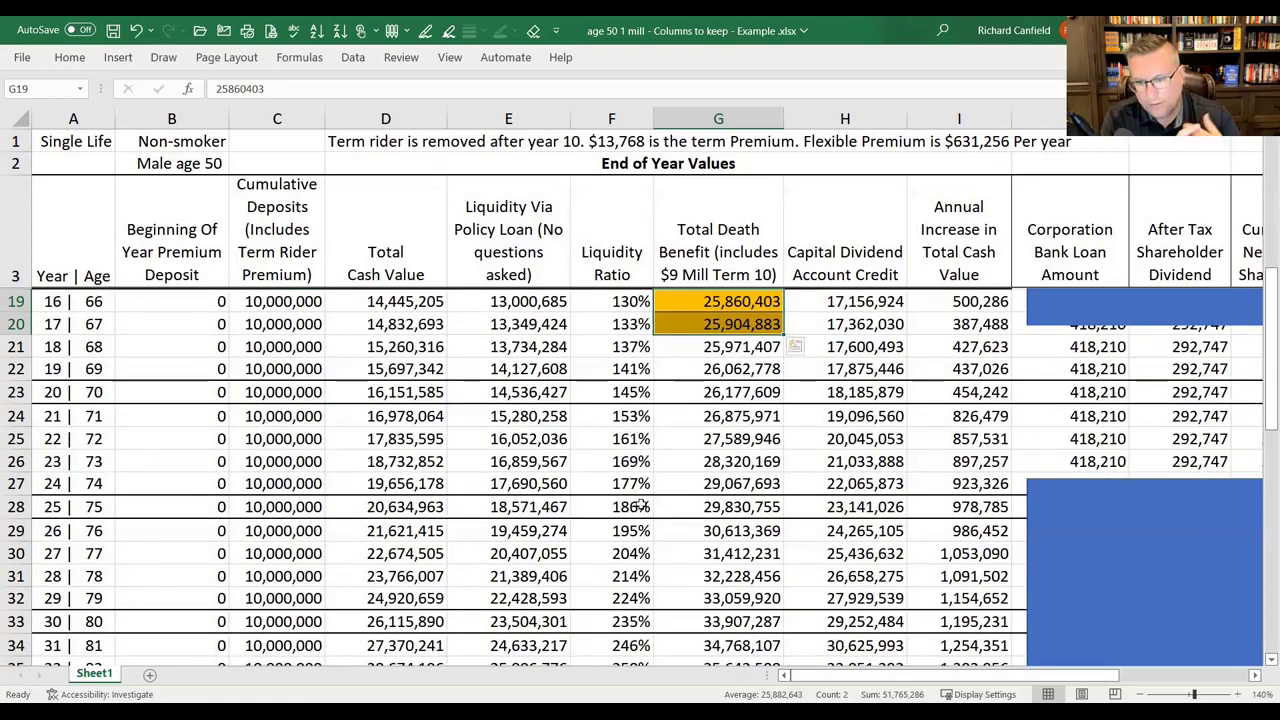
{"action": "scroll", "coordinate": [641, 505], "scroll_direction": "down", "scroll_amount": 2}
{"action": "scroll", "coordinate": [641, 507], "scroll_direction": "down", "scroll_amount": 2}
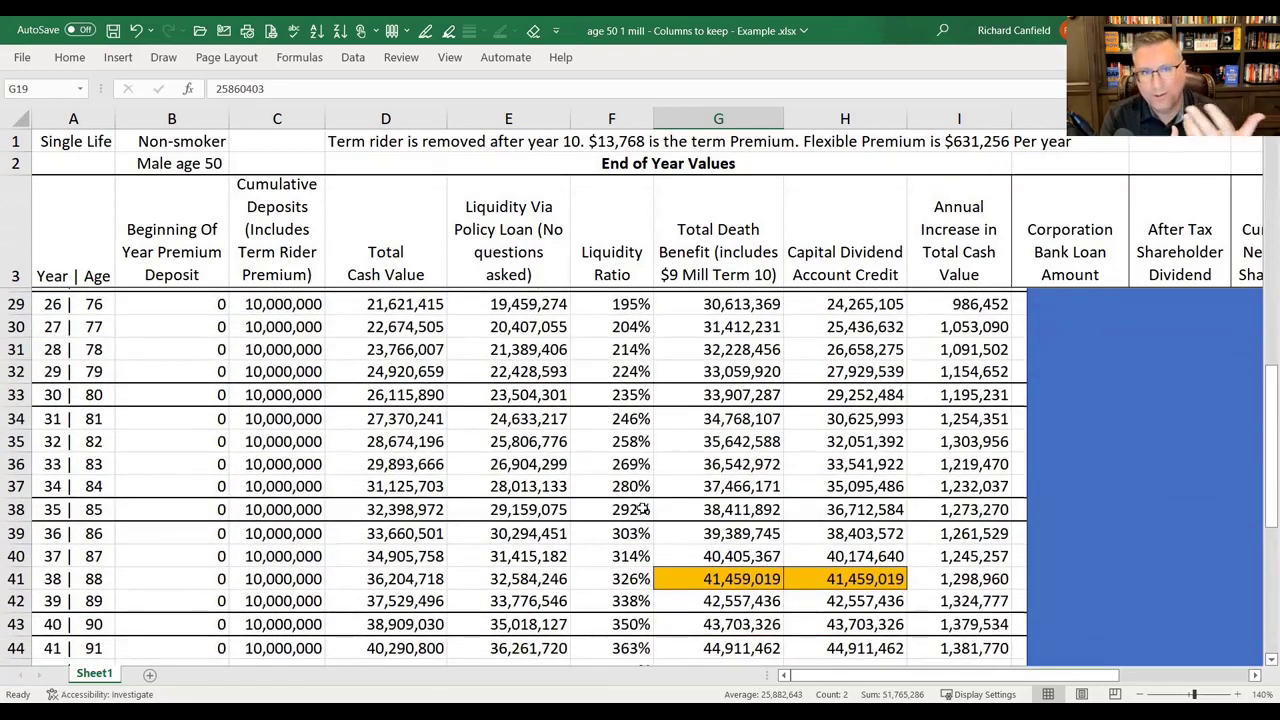
{"action": "scroll", "coordinate": [650, 509], "scroll_direction": "down", "scroll_amount": 2}
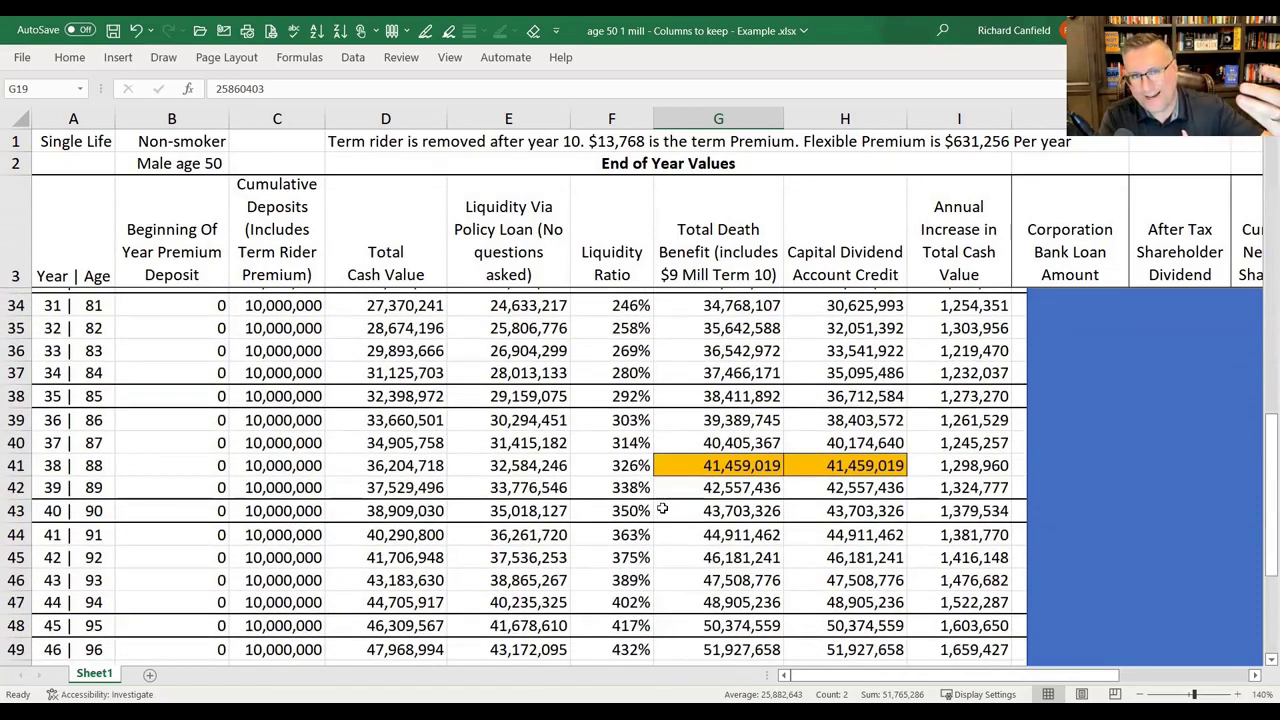
{"action": "scroll", "coordinate": [660, 508], "scroll_direction": "down", "scroll_amount": 2}
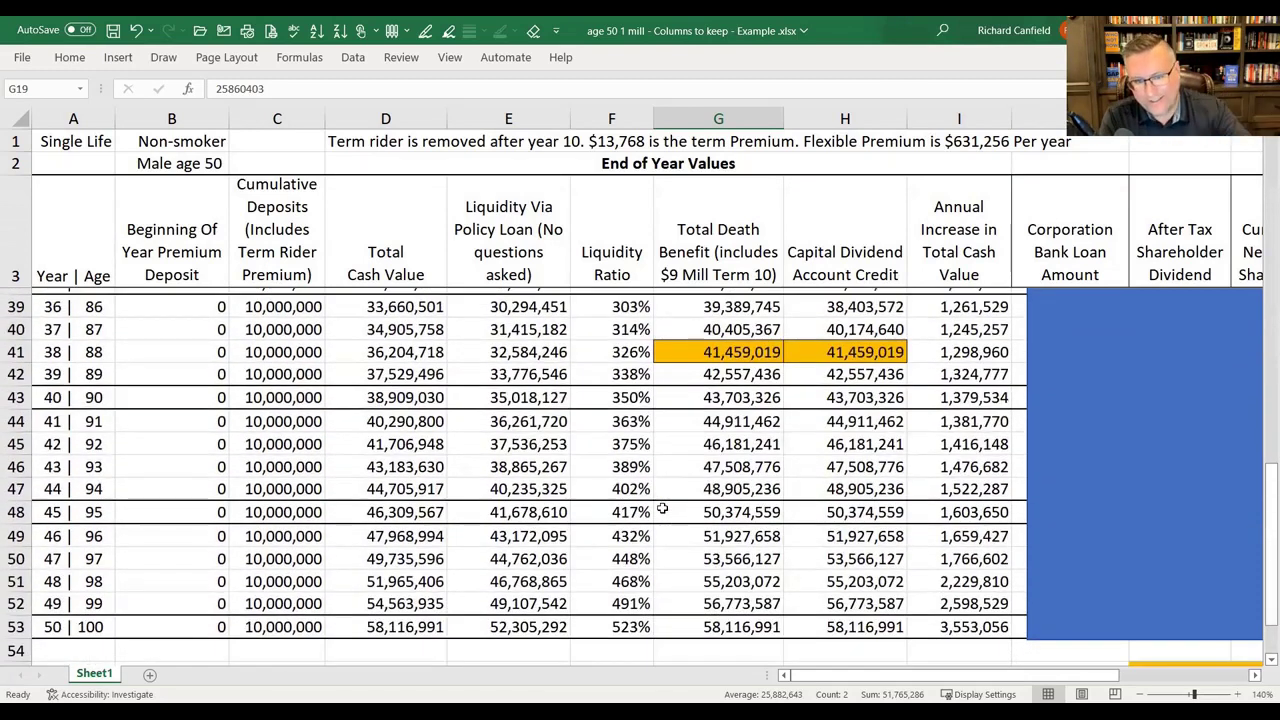
{"action": "scroll", "coordinate": [662, 509], "scroll_direction": "up", "scroll_amount": 4}
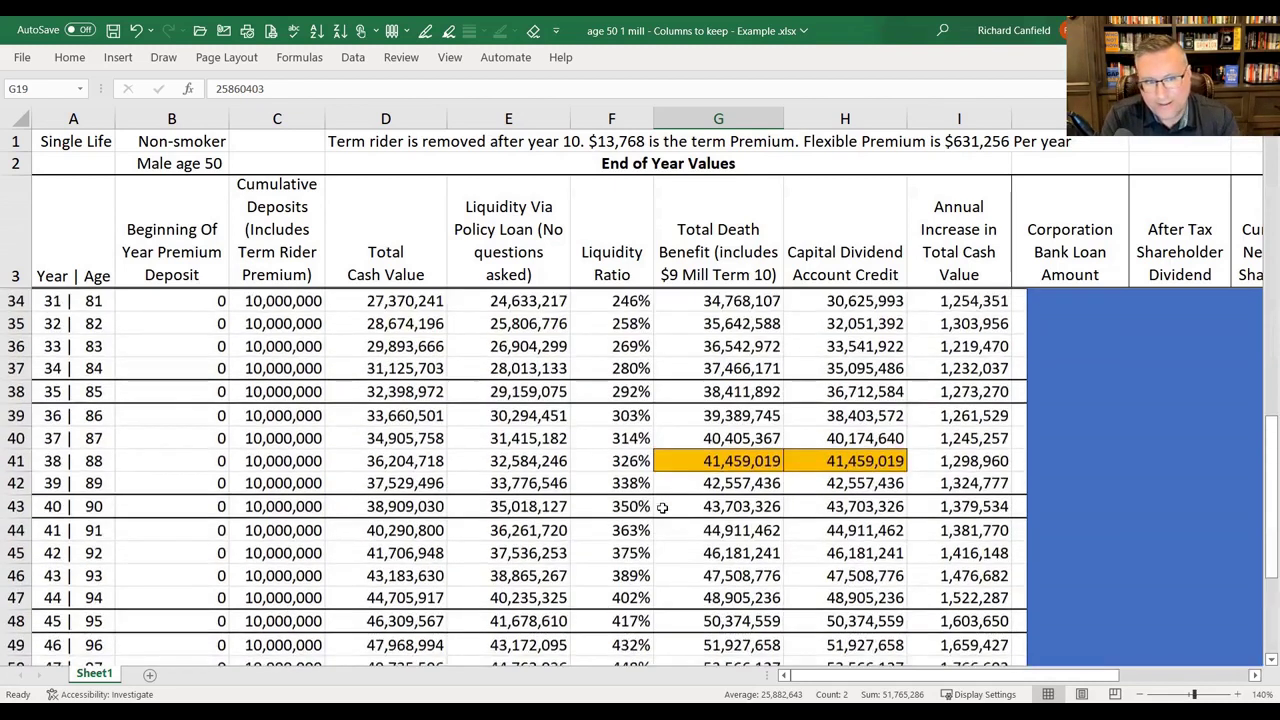
{"action": "scroll", "coordinate": [662, 509], "scroll_direction": "up", "scroll_amount": 4}
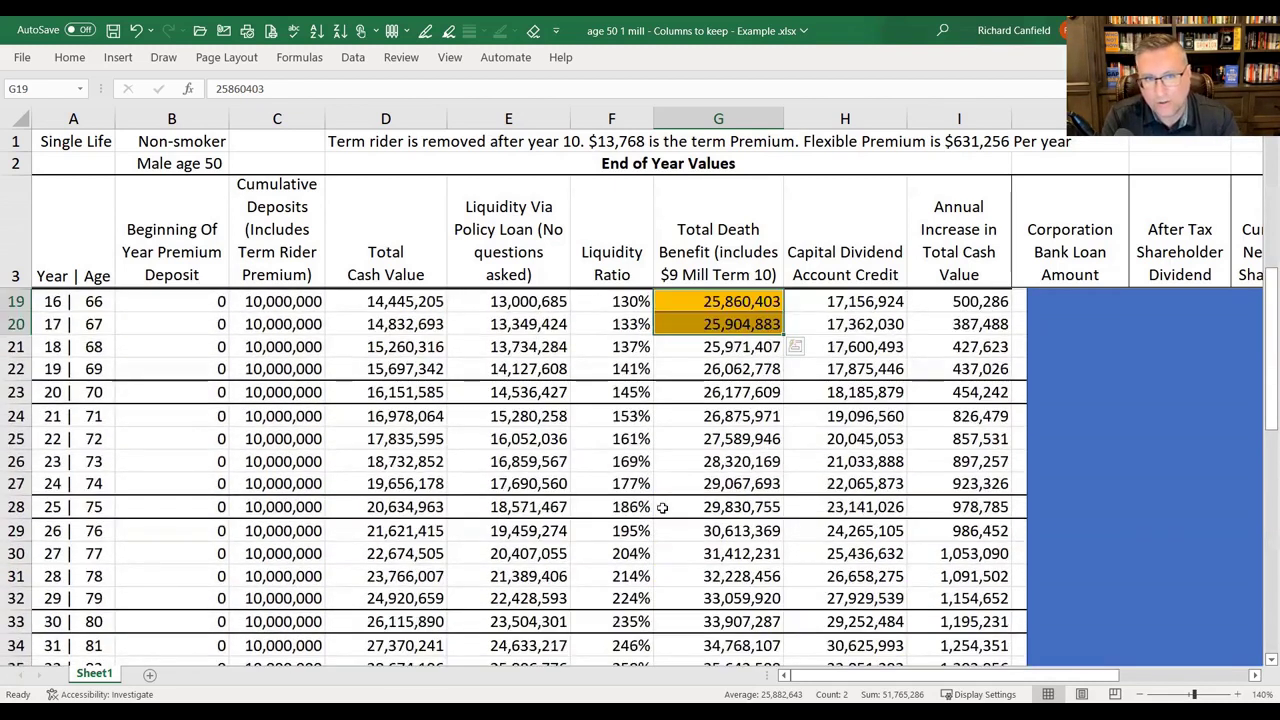
{"action": "scroll", "coordinate": [662, 509], "scroll_direction": "up", "scroll_amount": 4}
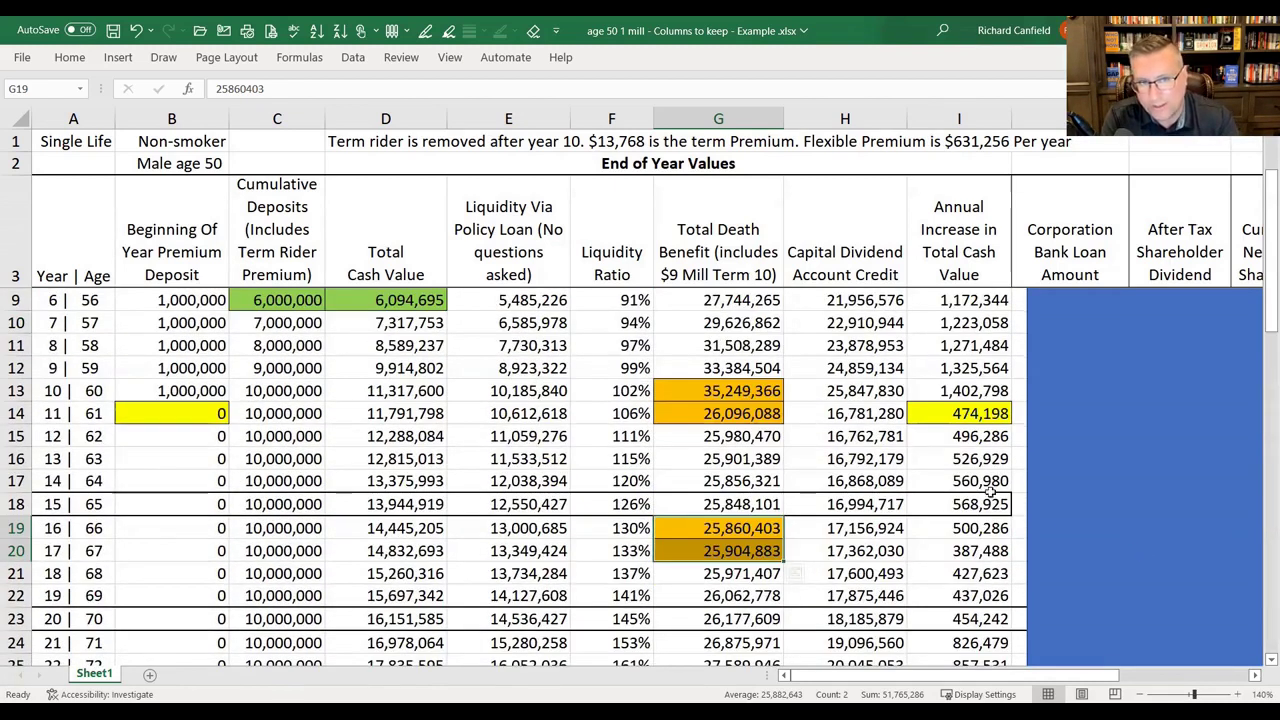
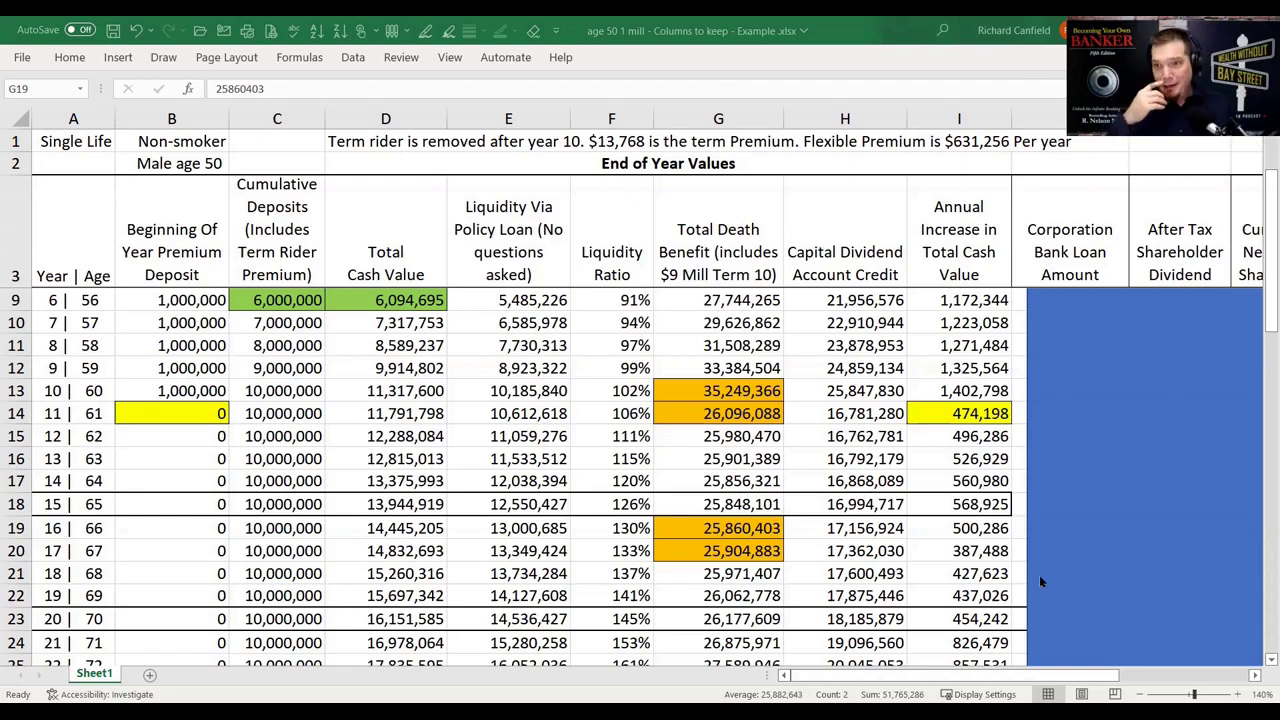
Step: Delete the blue rectangle covering the bank loan and shareholder columns J to O, and select the Corporation Bank Loan Amount heading
{"action": "left_click", "coordinate": [862, 678]}
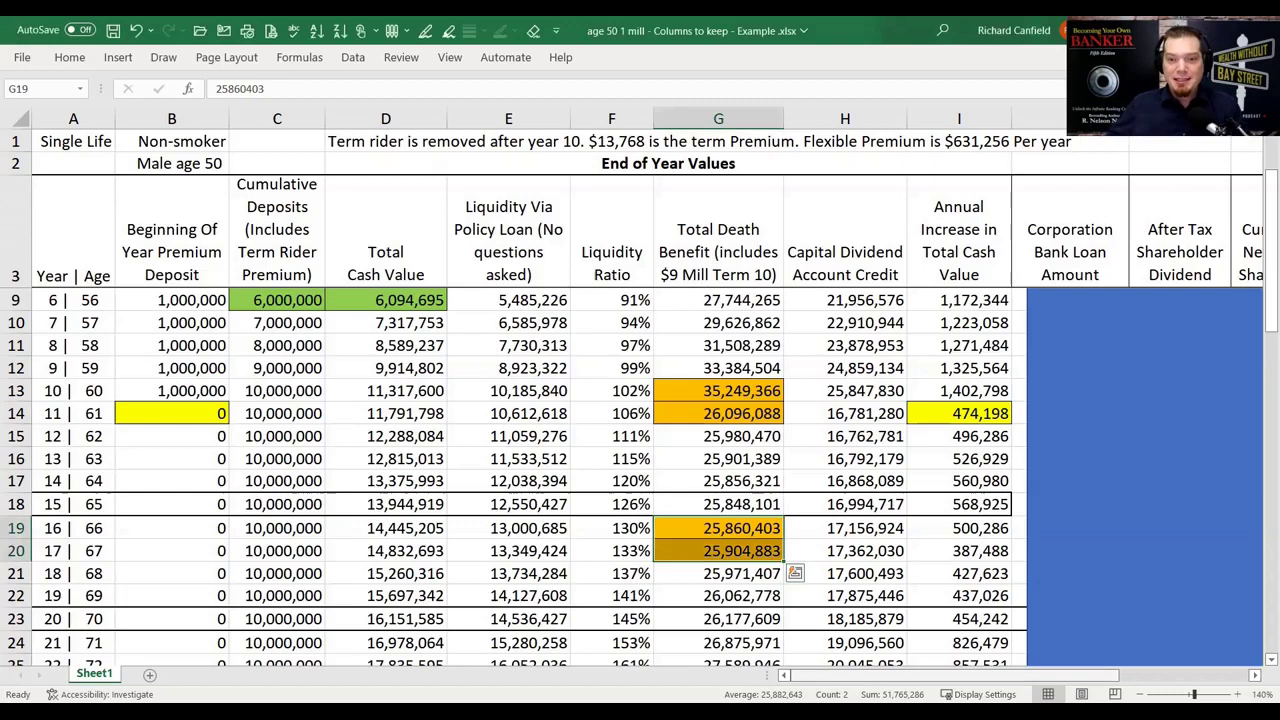
{"action": "left_click_drag", "start_coordinate": [882, 678], "coordinate": [960, 671]}
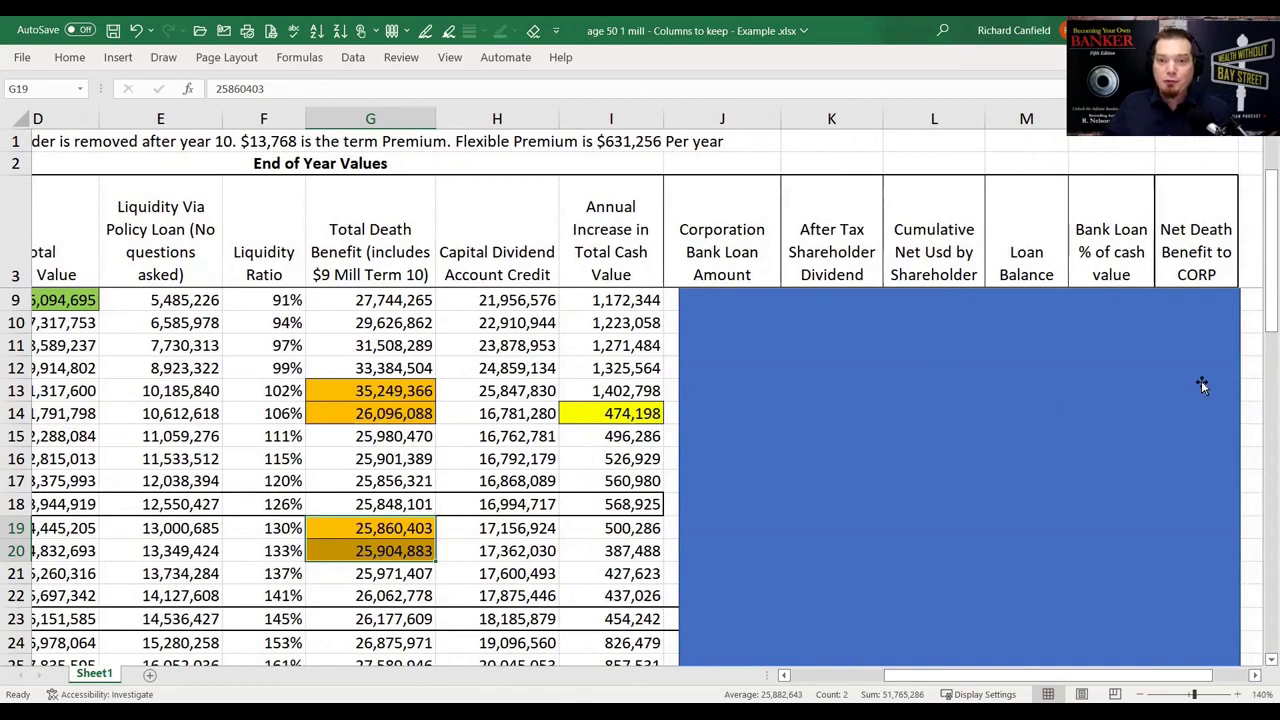
{"action": "left_click_drag", "start_coordinate": [1262, 266], "coordinate": [1262, 278]}
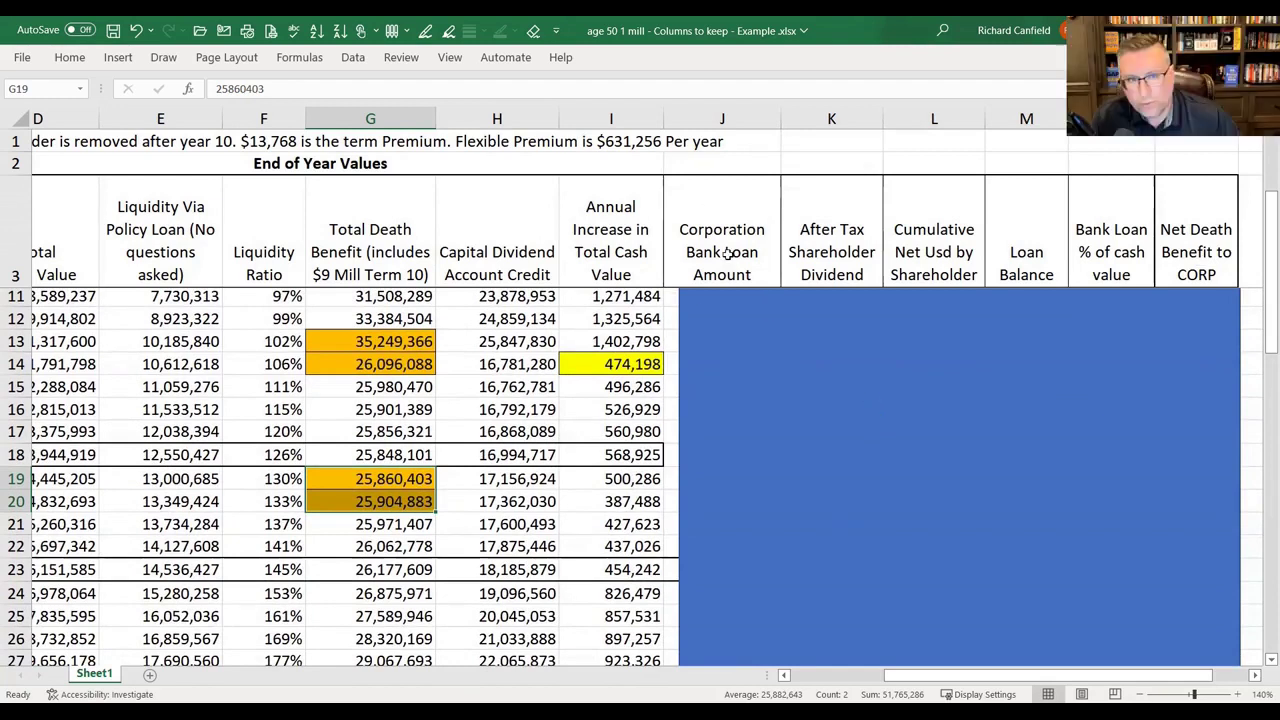
{"action": "key", "text": "ctrl+q"}
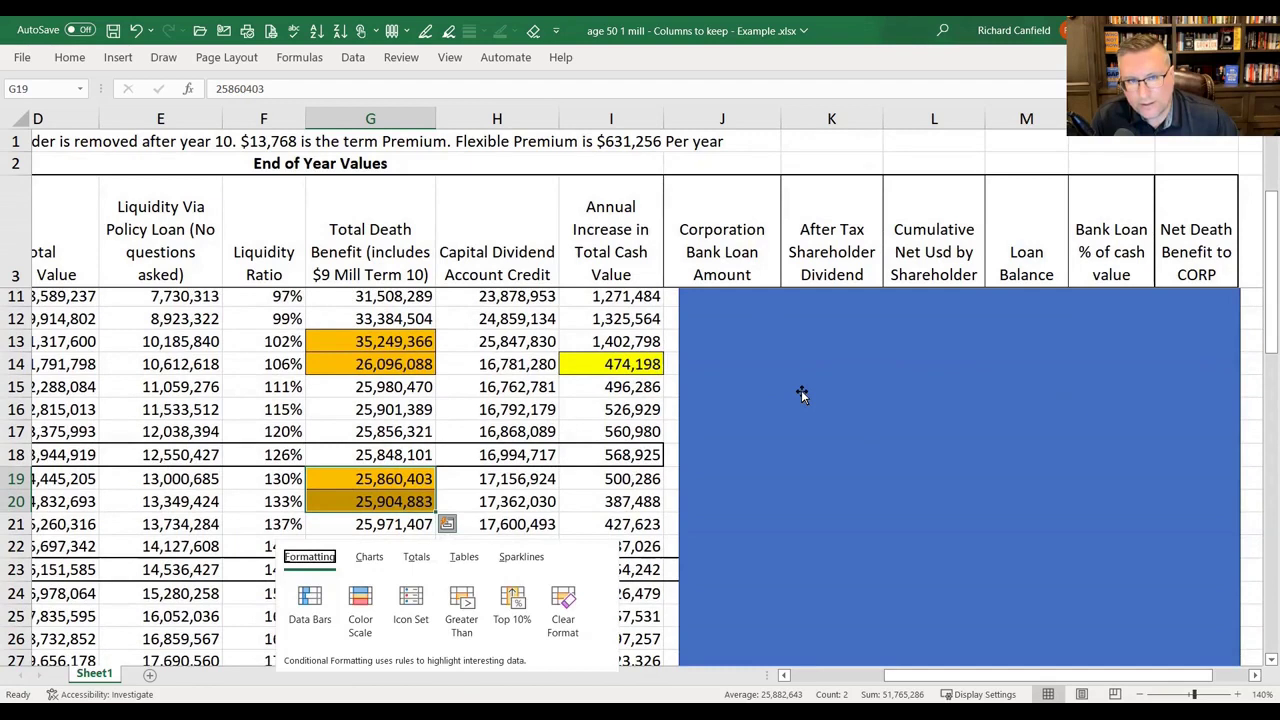
{"action": "left_click", "coordinate": [820, 396]}
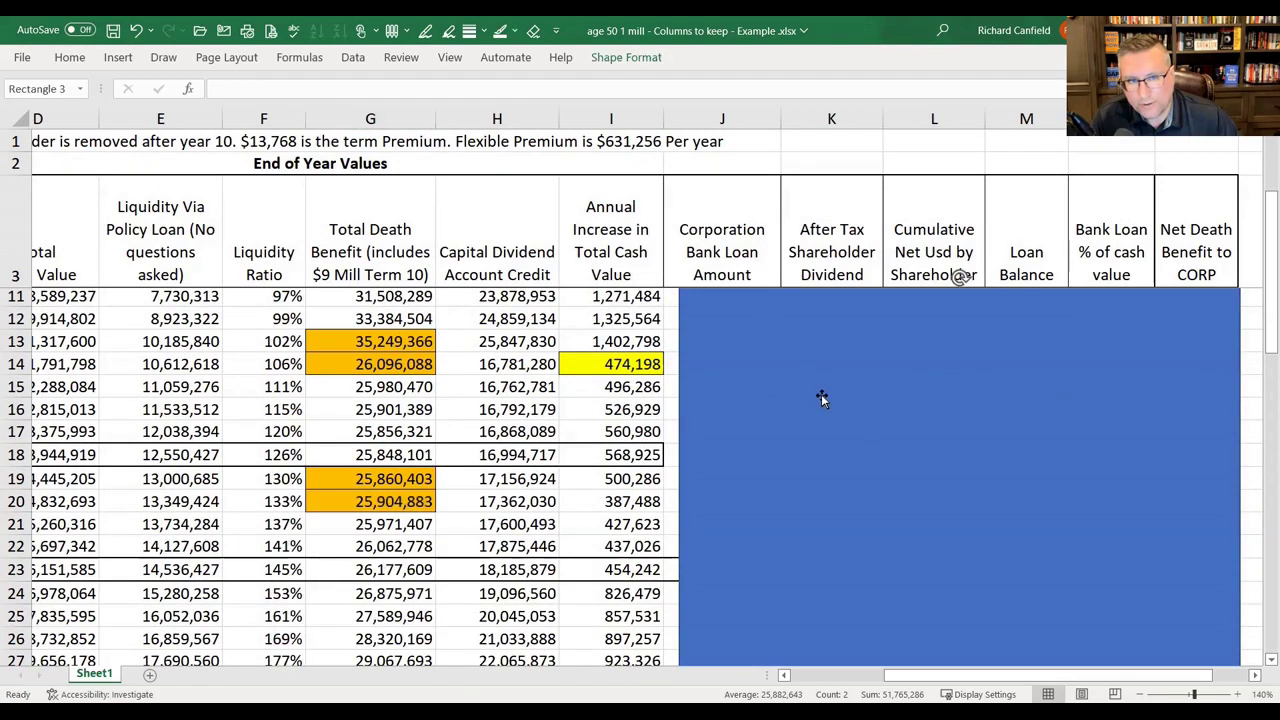
{"action": "key", "text": "Delete"}
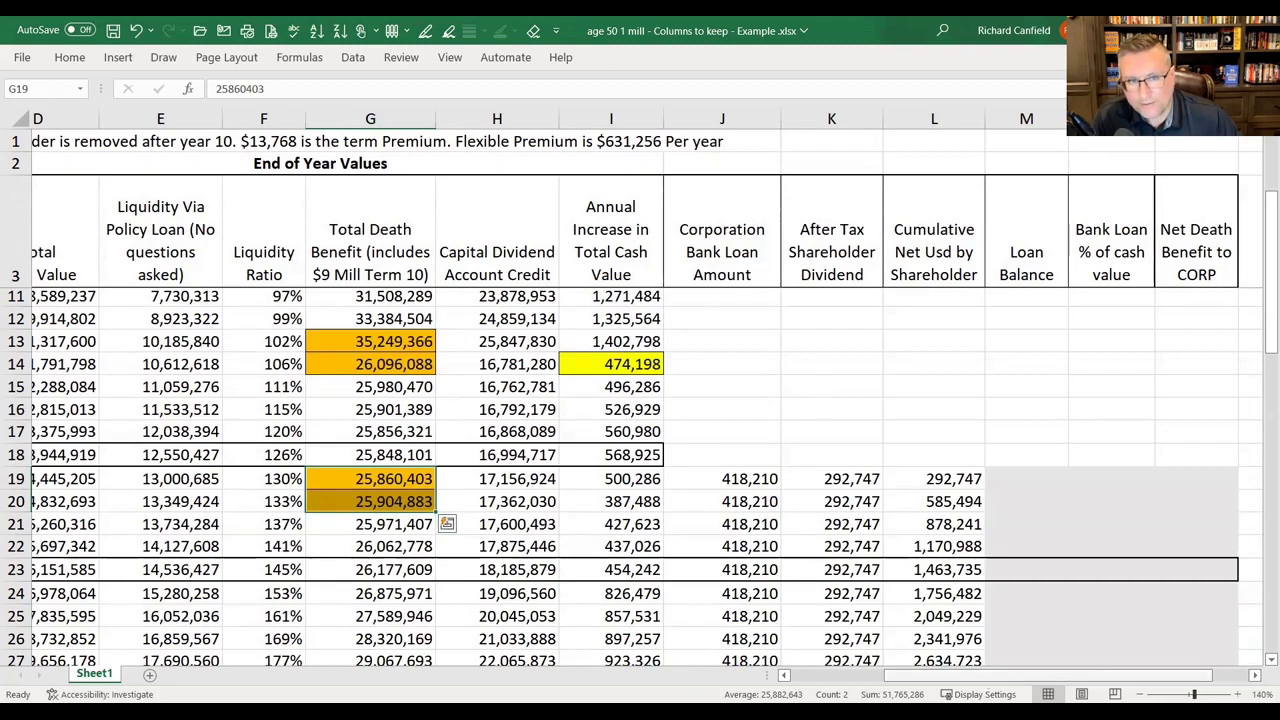
{"action": "left_click_drag", "start_coordinate": [988, 681], "coordinate": [996, 678]}
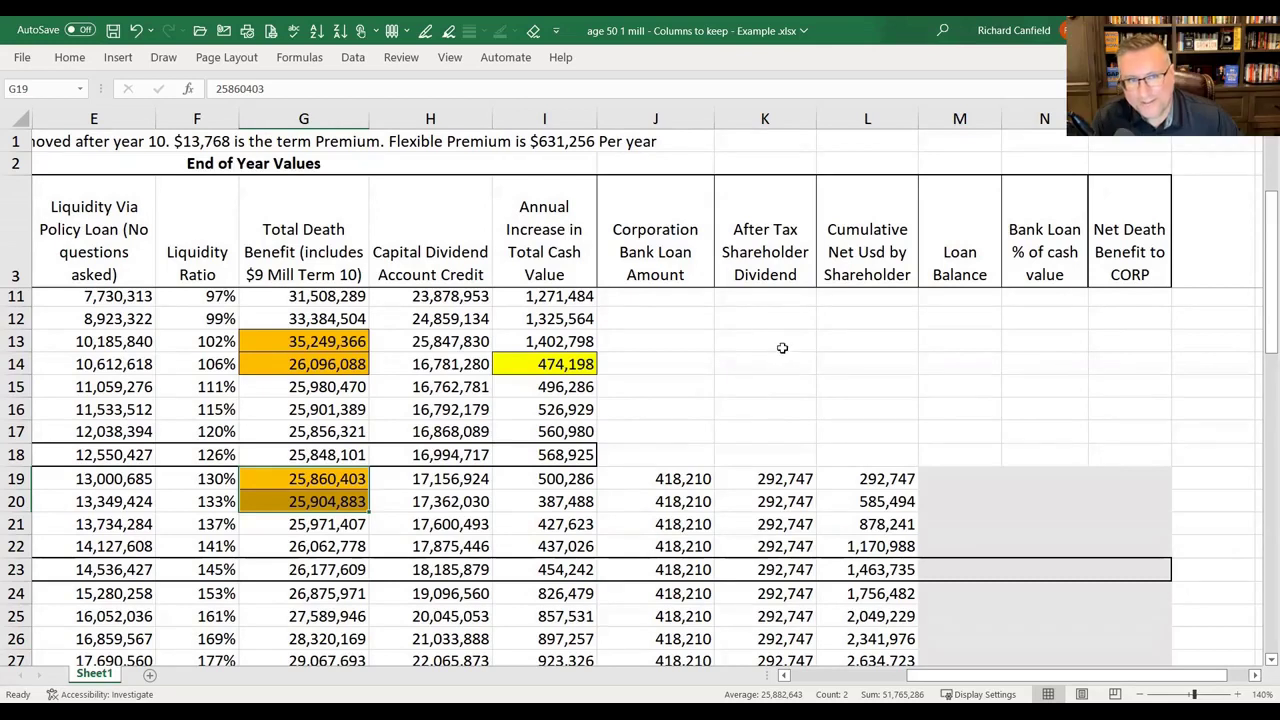
{"action": "left_click", "coordinate": [648, 256]}
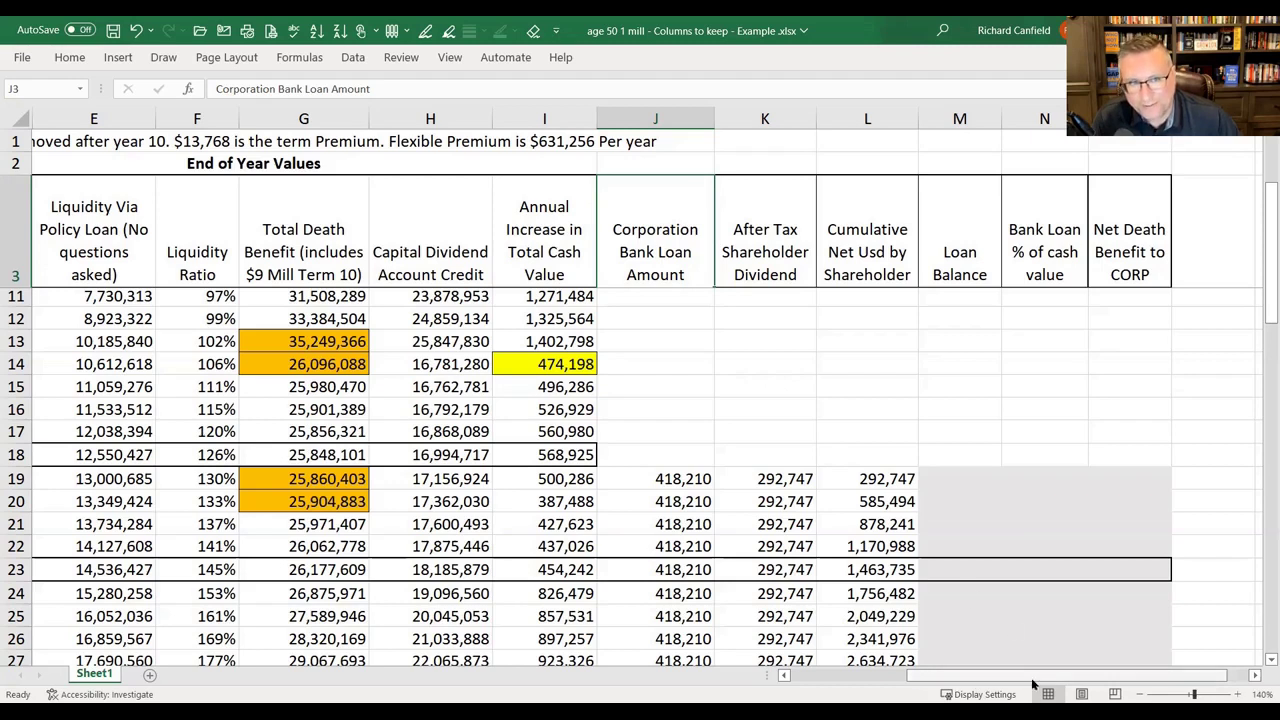
Step: Fill the entire year 16, age 66 row with the standard light green colour
{"action": "left_click_drag", "start_coordinate": [1033, 681], "coordinate": [1033, 681]}
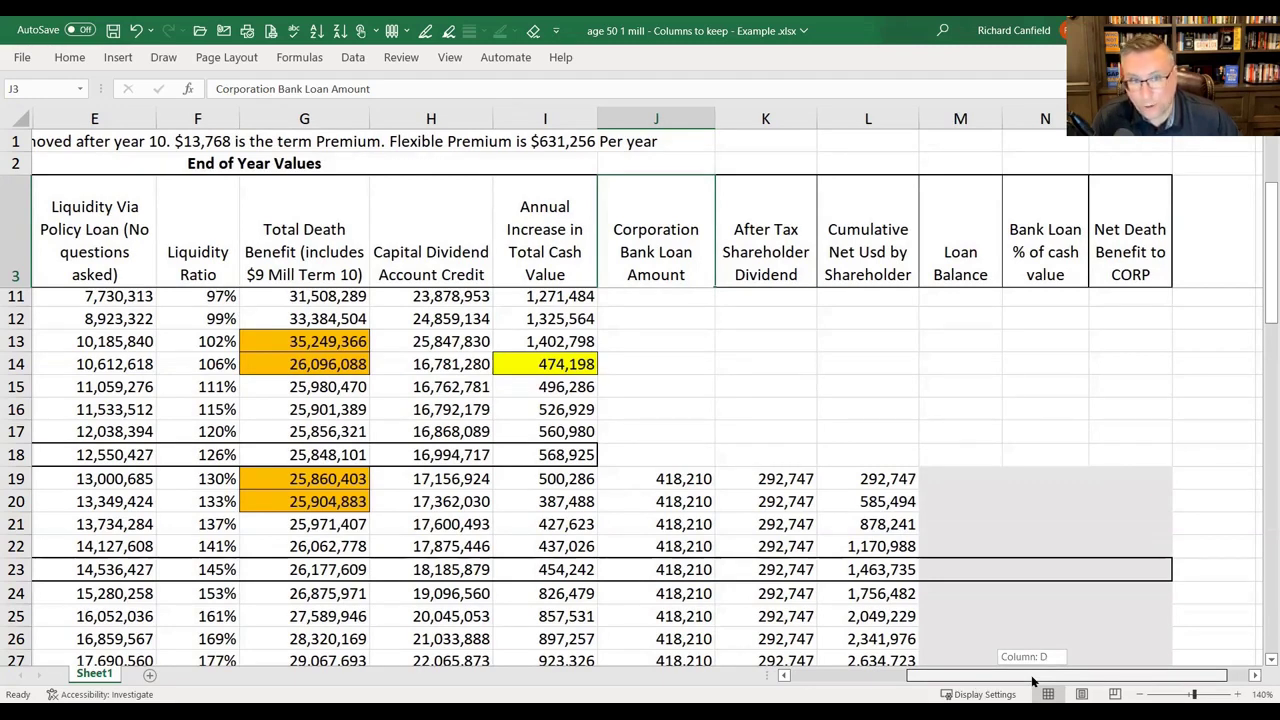
{"action": "left_click_drag", "start_coordinate": [1033, 681], "coordinate": [1033, 681]}
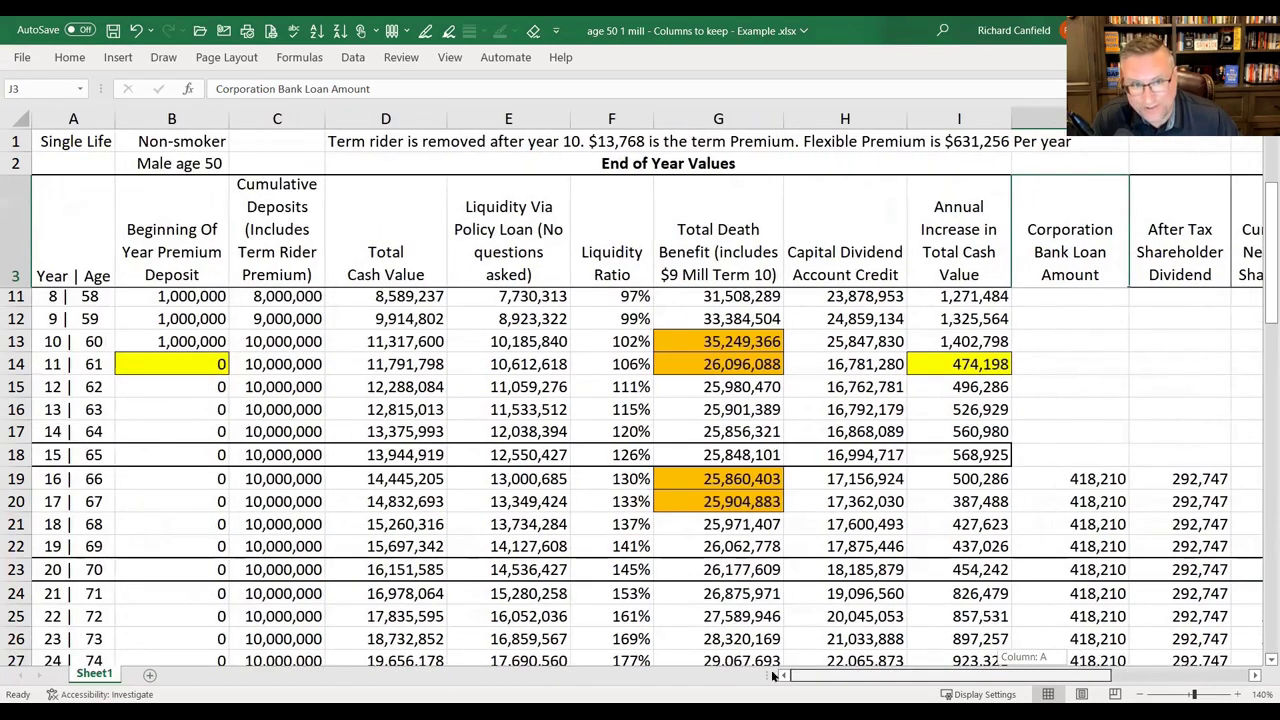
{"action": "left_click", "coordinate": [12, 479]}
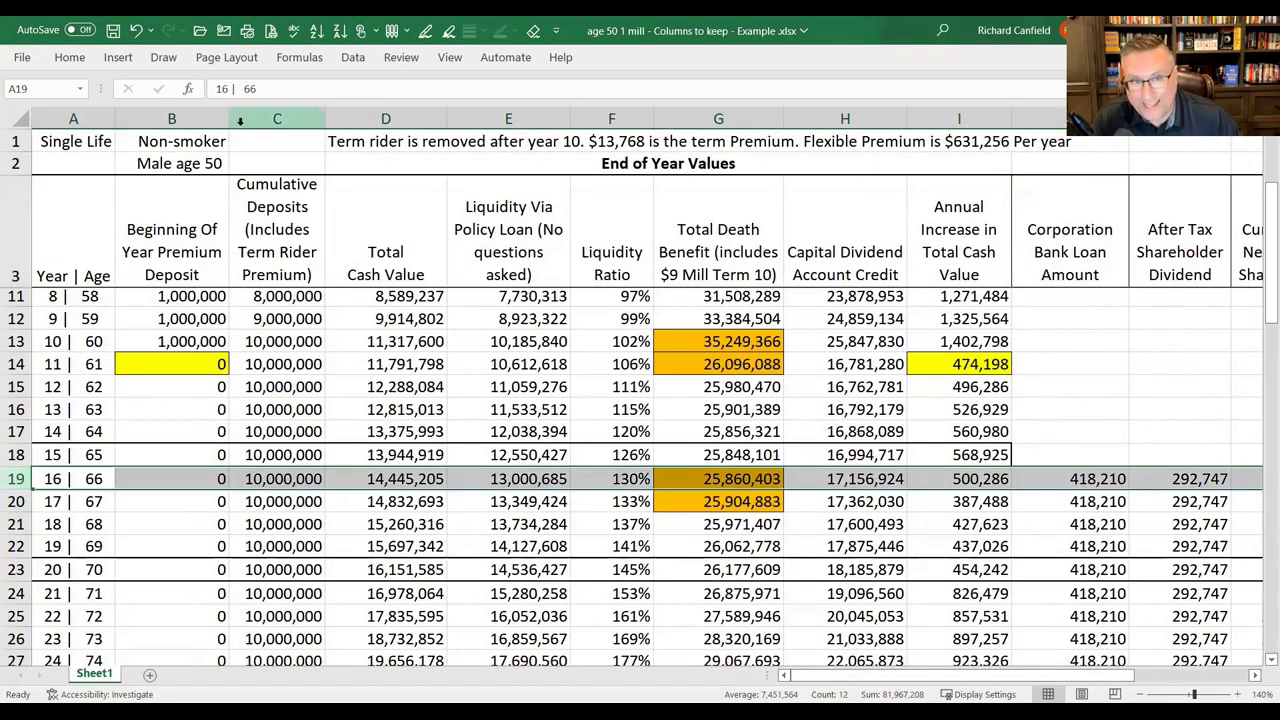
{"action": "left_click", "coordinate": [70, 58]}
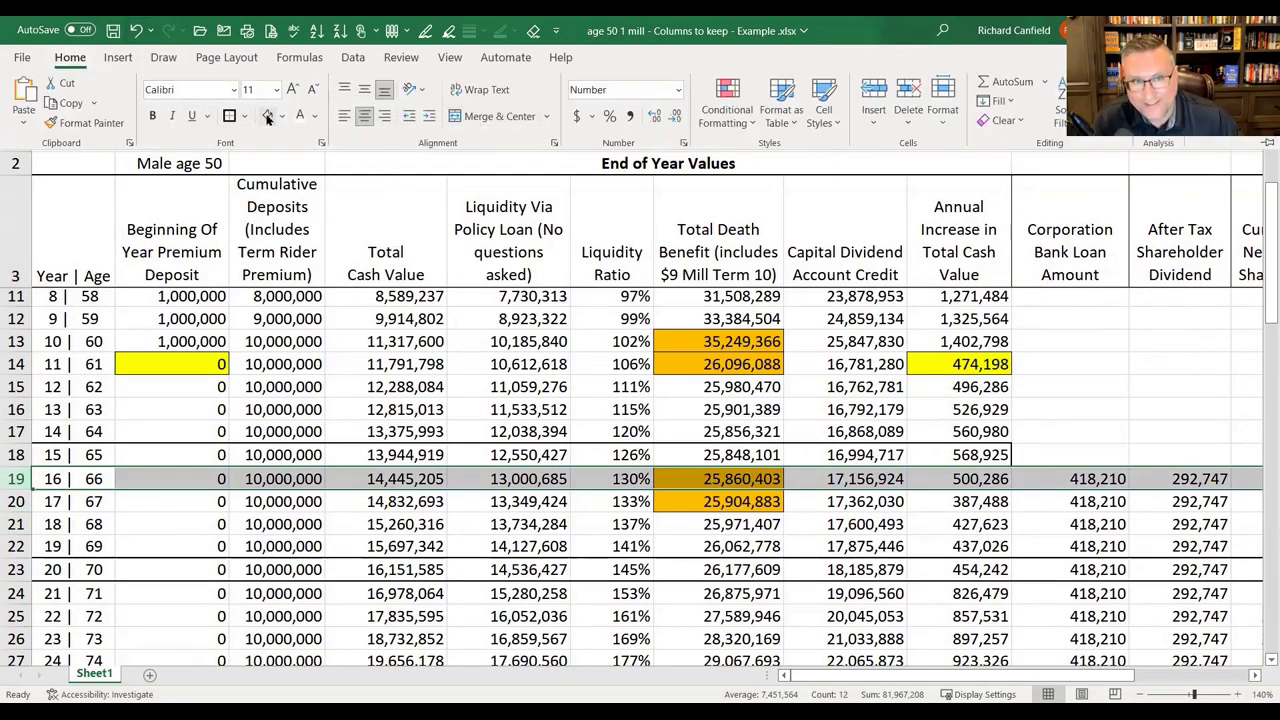
{"action": "left_click", "coordinate": [282, 116]}
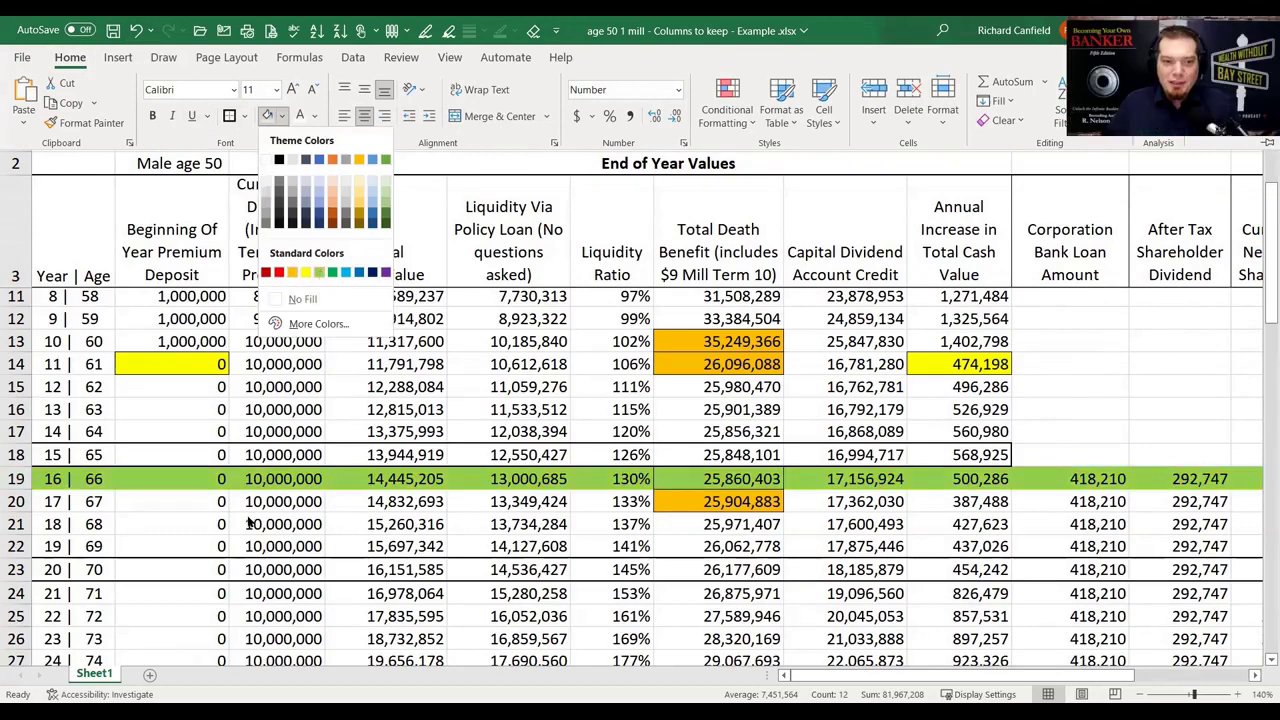
{"action": "left_click", "coordinate": [322, 274]}
Step: Examine the Corporation Bank Loan Amount, After Tax Shareholder Dividend and Cumulative Net Usd by Shareholder columns from year 16 onward
{"action": "left_click_drag", "start_coordinate": [856, 677], "coordinate": [978, 662]}
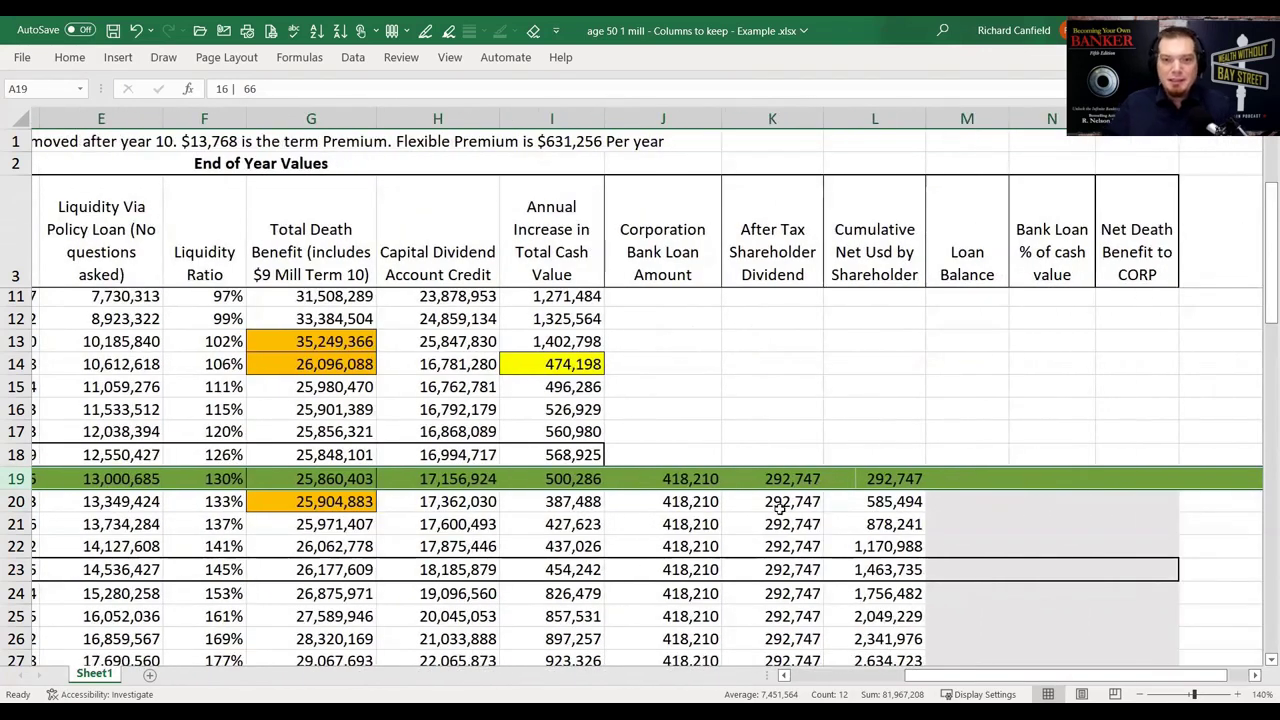
{"action": "left_click", "coordinate": [654, 525]}
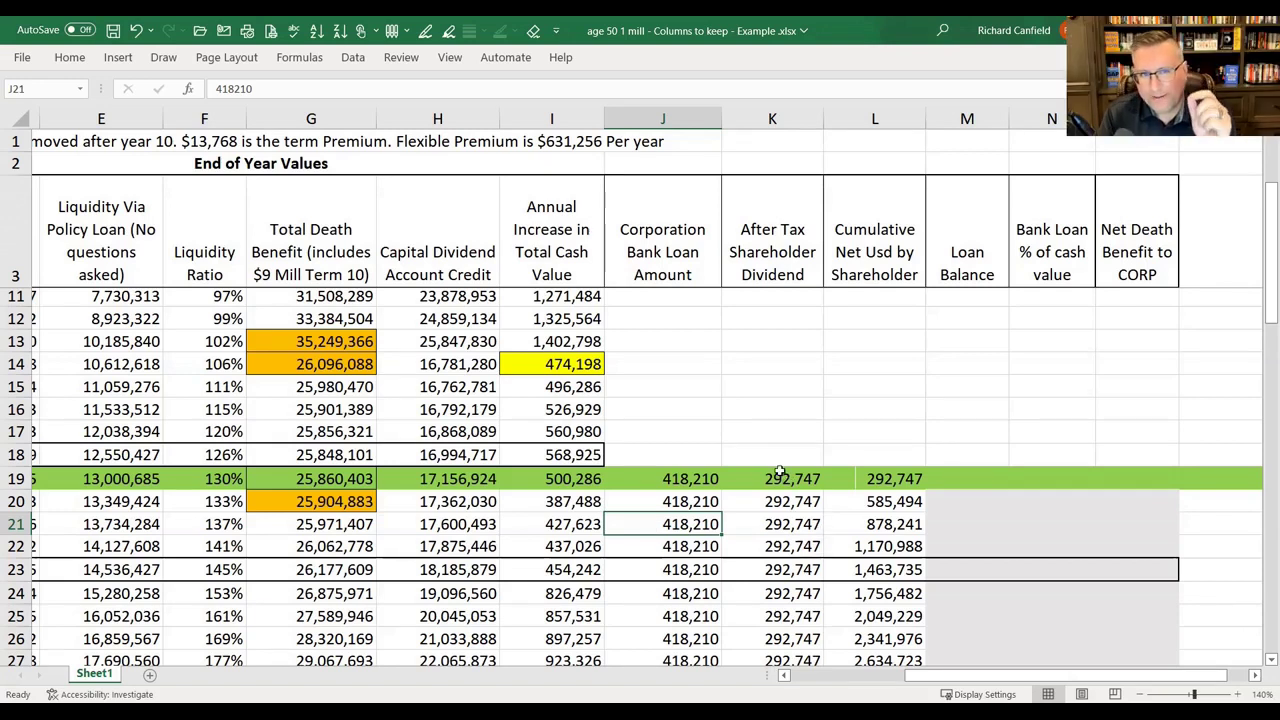
{"action": "left_click", "coordinate": [697, 457]}
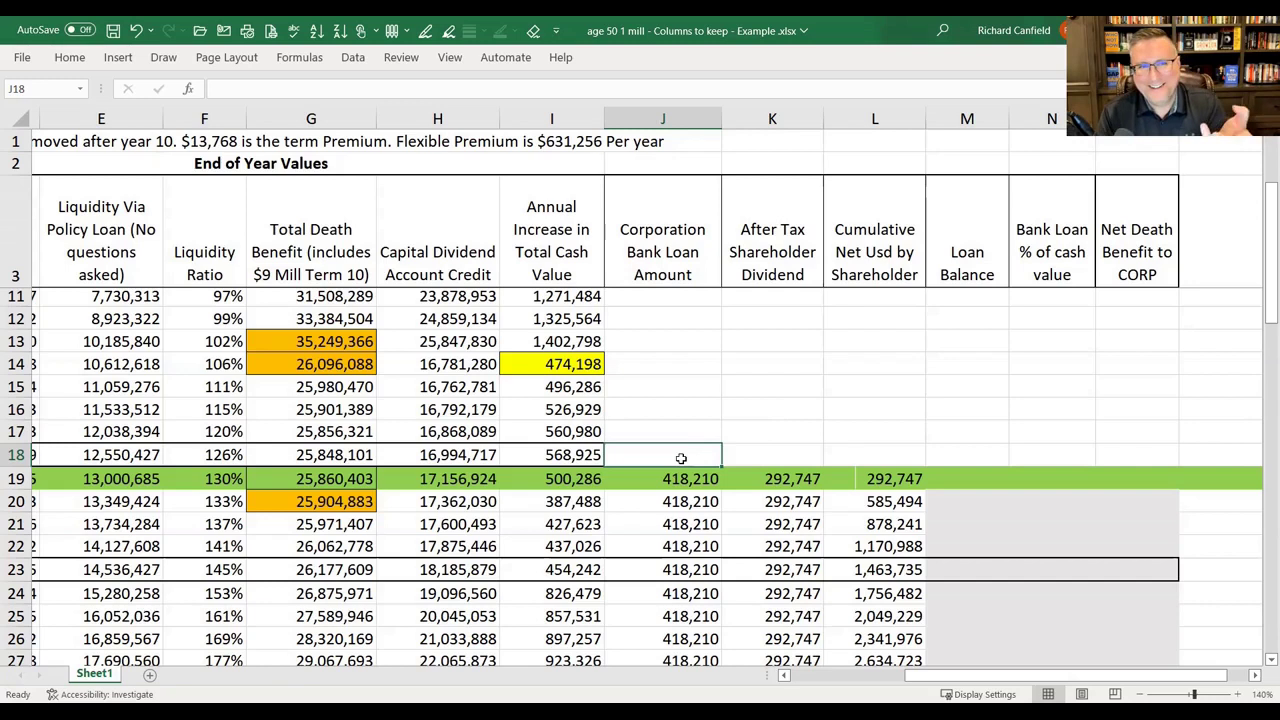
{"action": "left_click", "coordinate": [788, 474]}
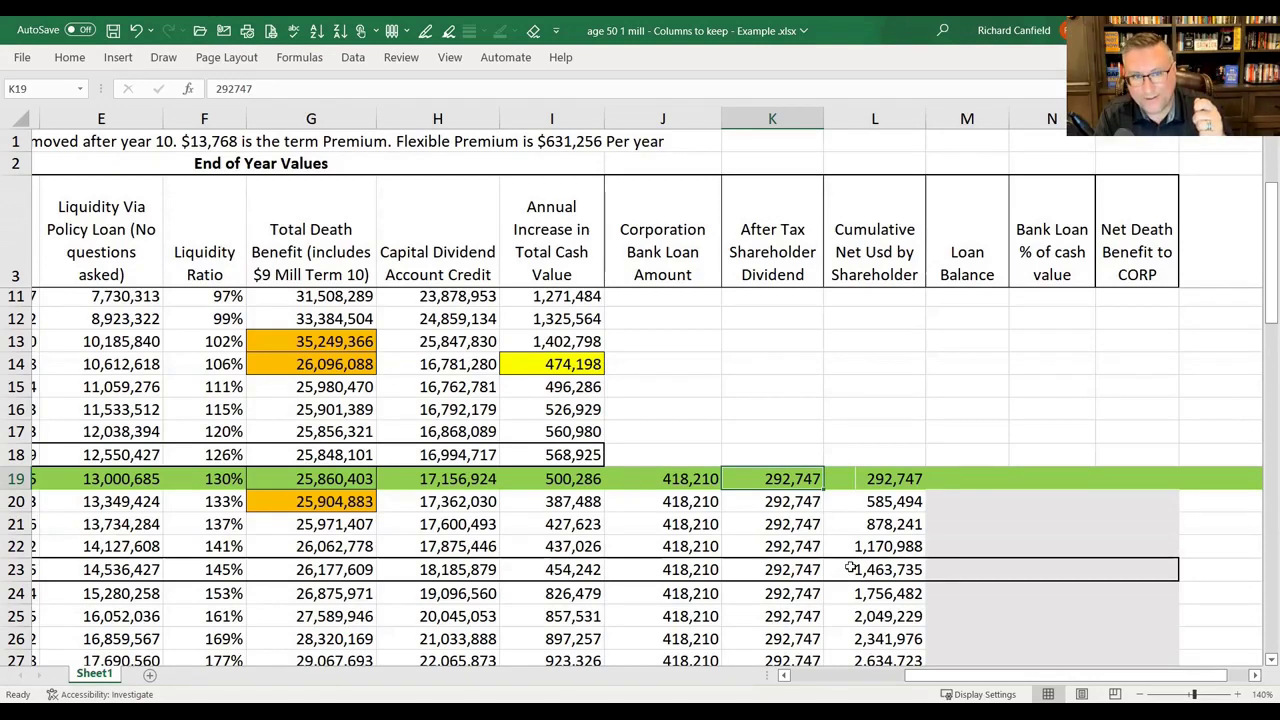
{"action": "scroll", "coordinate": [850, 568], "scroll_direction": "down", "scroll_amount": 2}
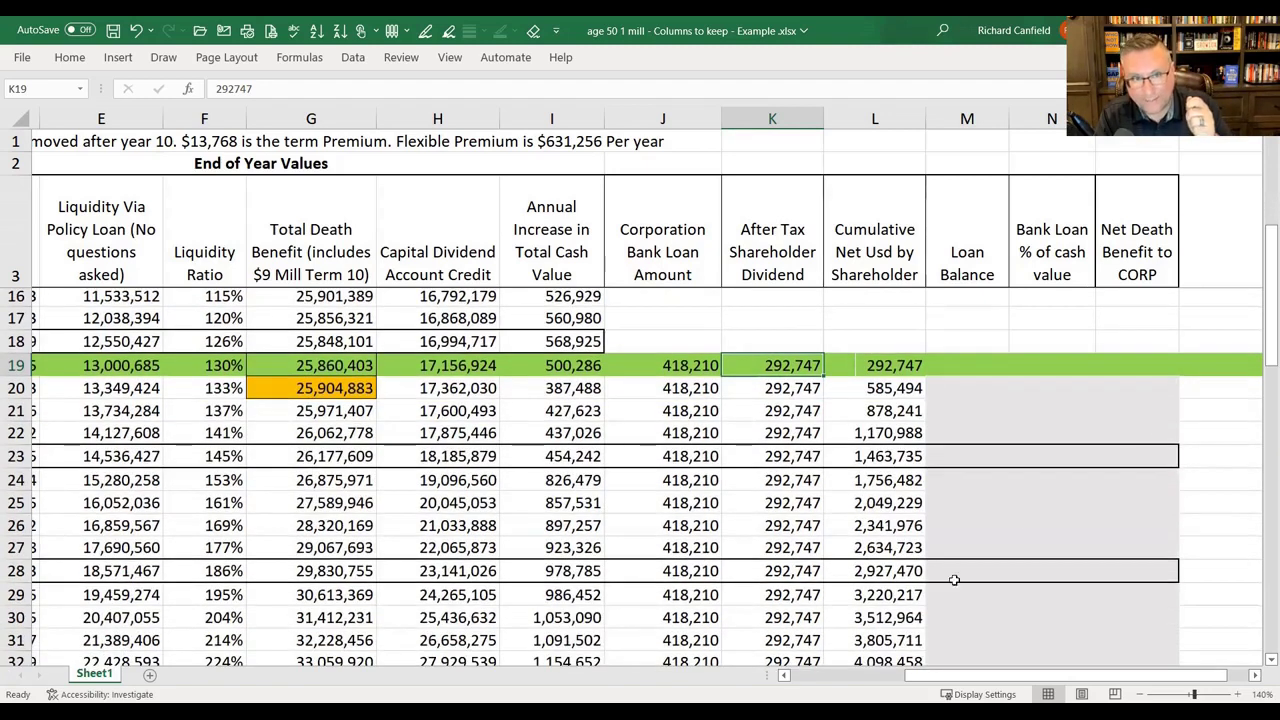